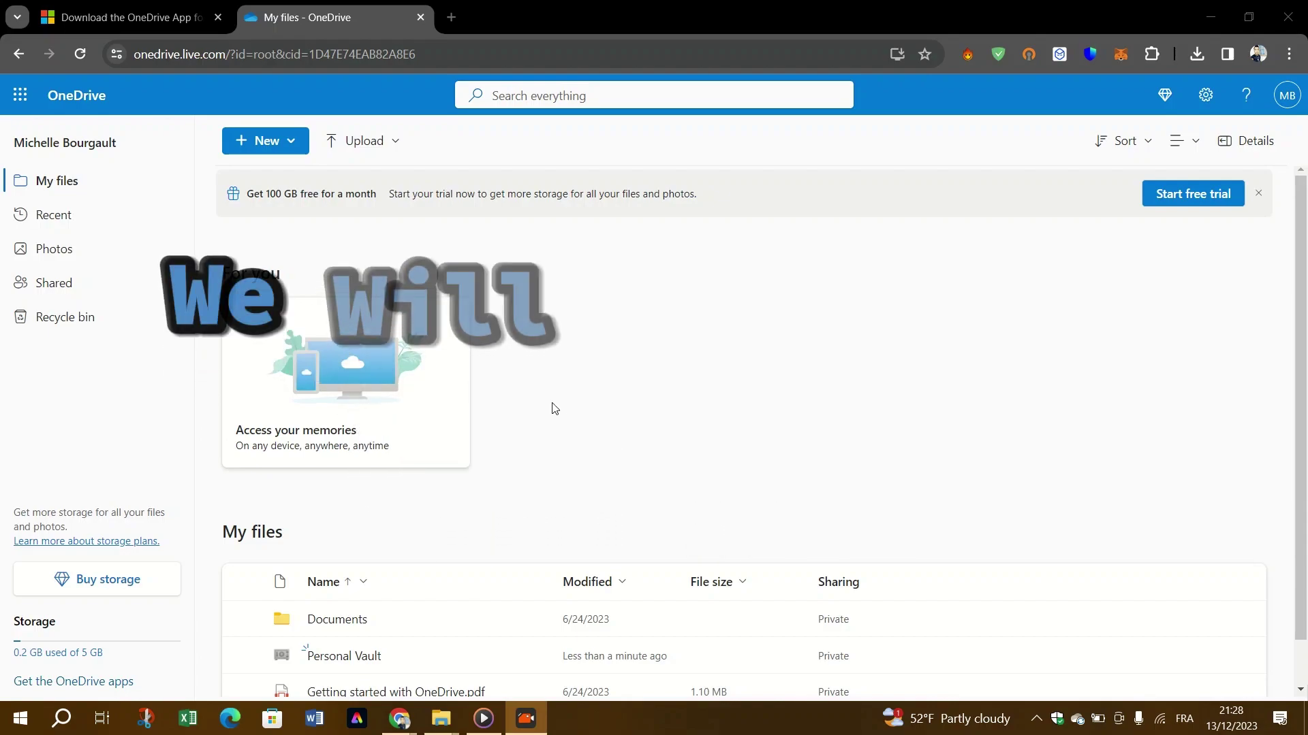
- Close an extra Explorer window so the local OneDrive folder shows beside the OneDrive web page
{"action": "scroll", "coordinate": [517, 408], "scroll_direction": "down", "scroll_amount": 1}
{"action": "scroll", "coordinate": [513, 409], "scroll_direction": "up", "scroll_amount": 1}
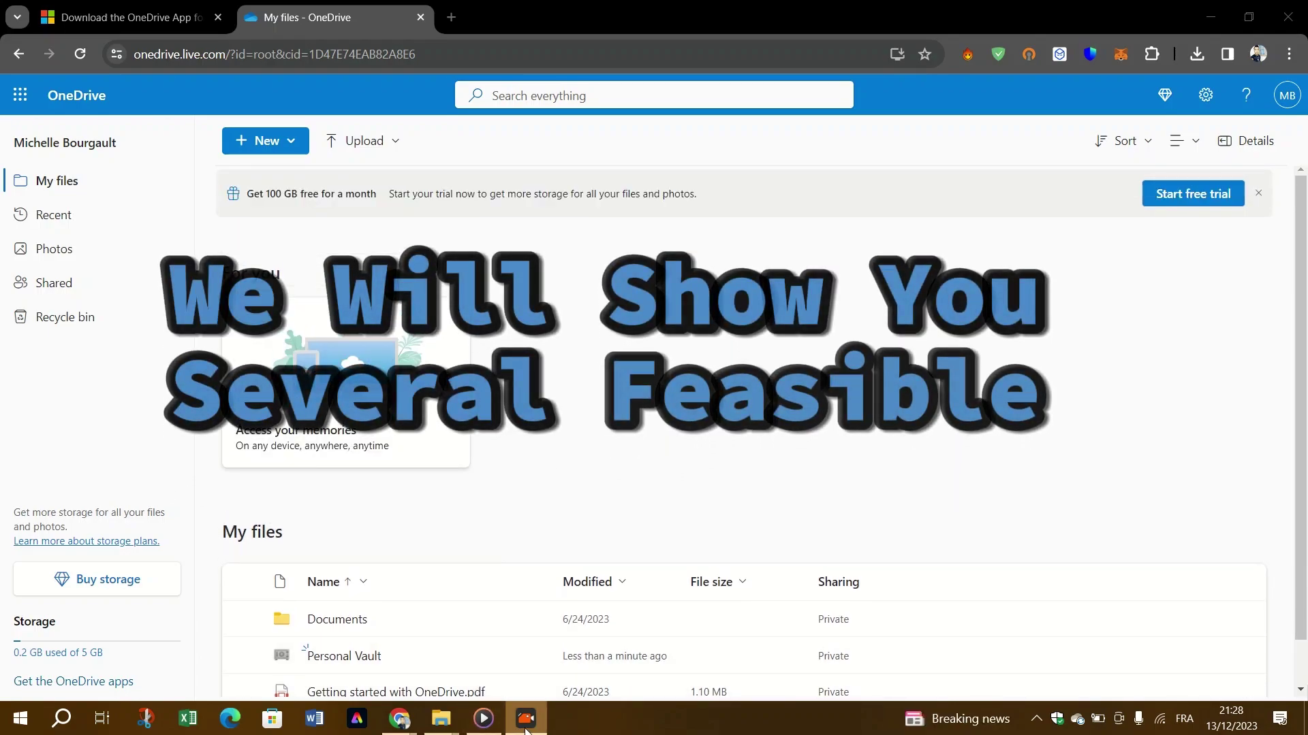
{"action": "mouse_move", "coordinate": [441, 721]}
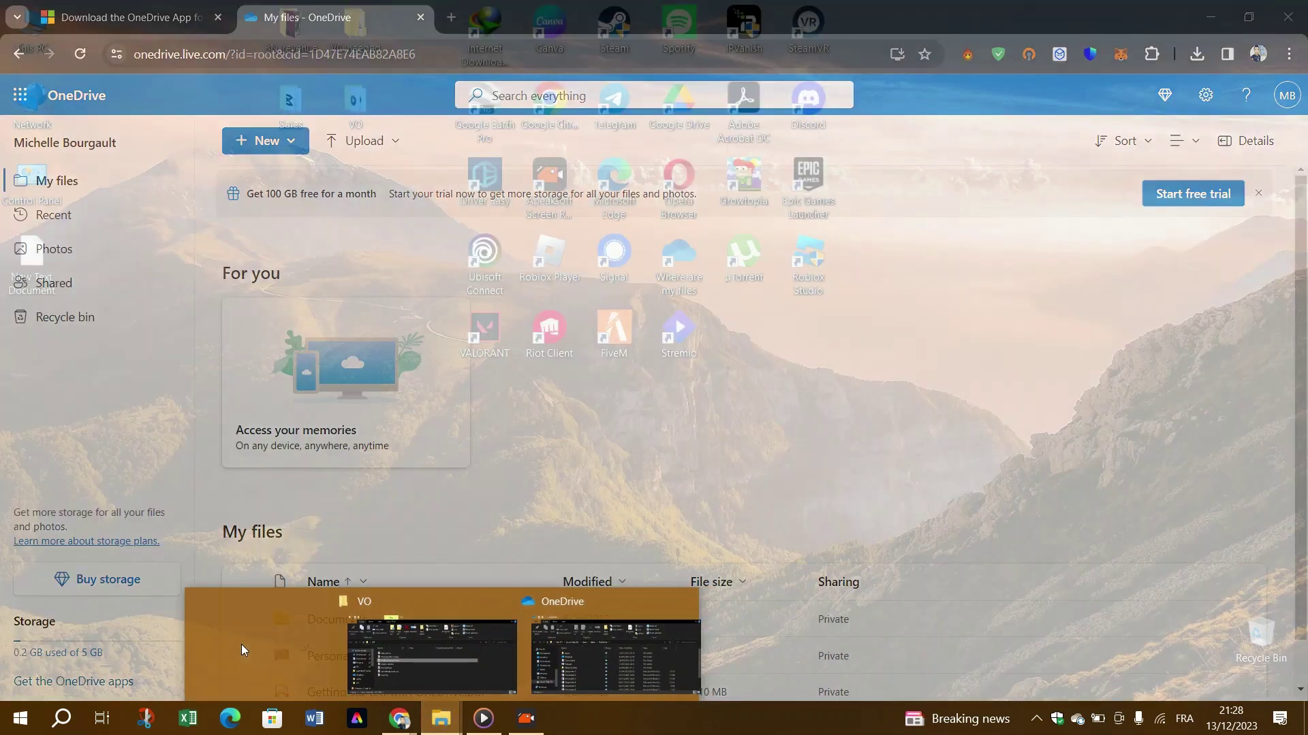
{"action": "middle_click", "coordinate": [241, 644]}
- Maximize the OneDrive folder window and check OneDrive's upload status from its tray icon
{"action": "left_click", "coordinate": [449, 637]}
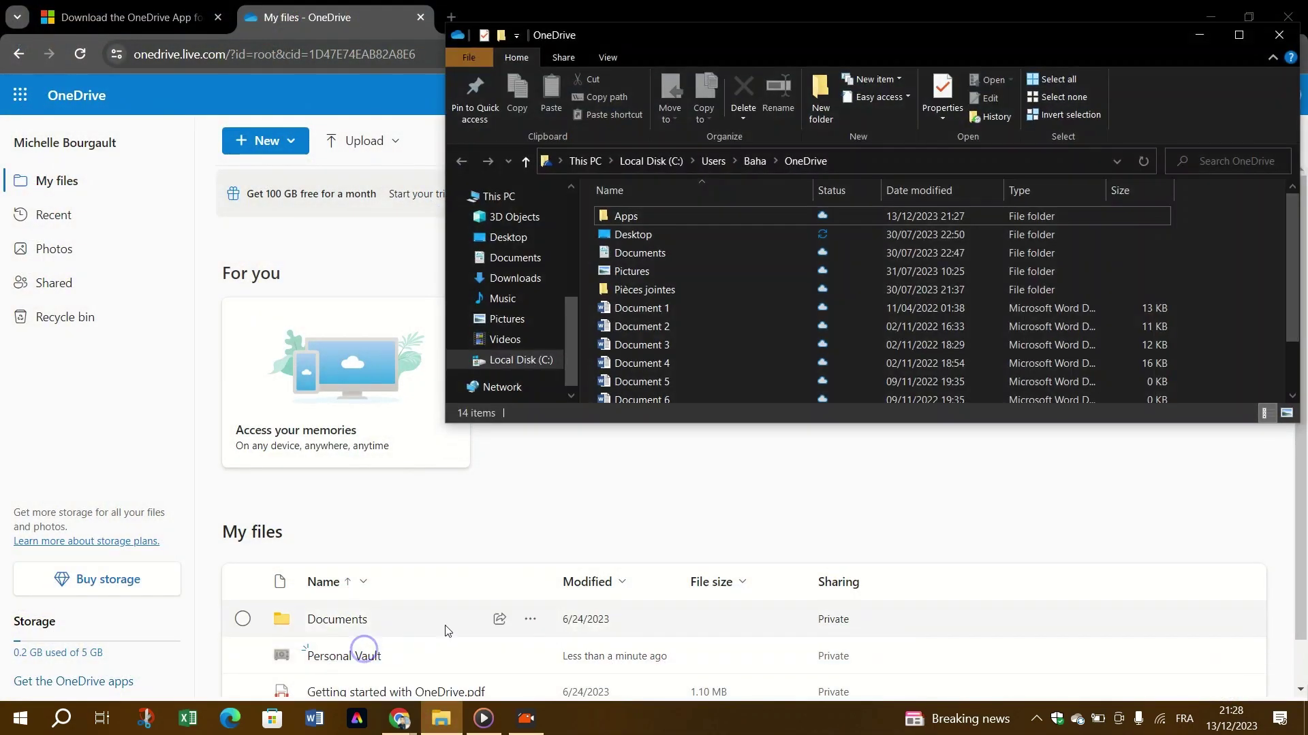
{"action": "left_click", "coordinate": [1248, 30]}
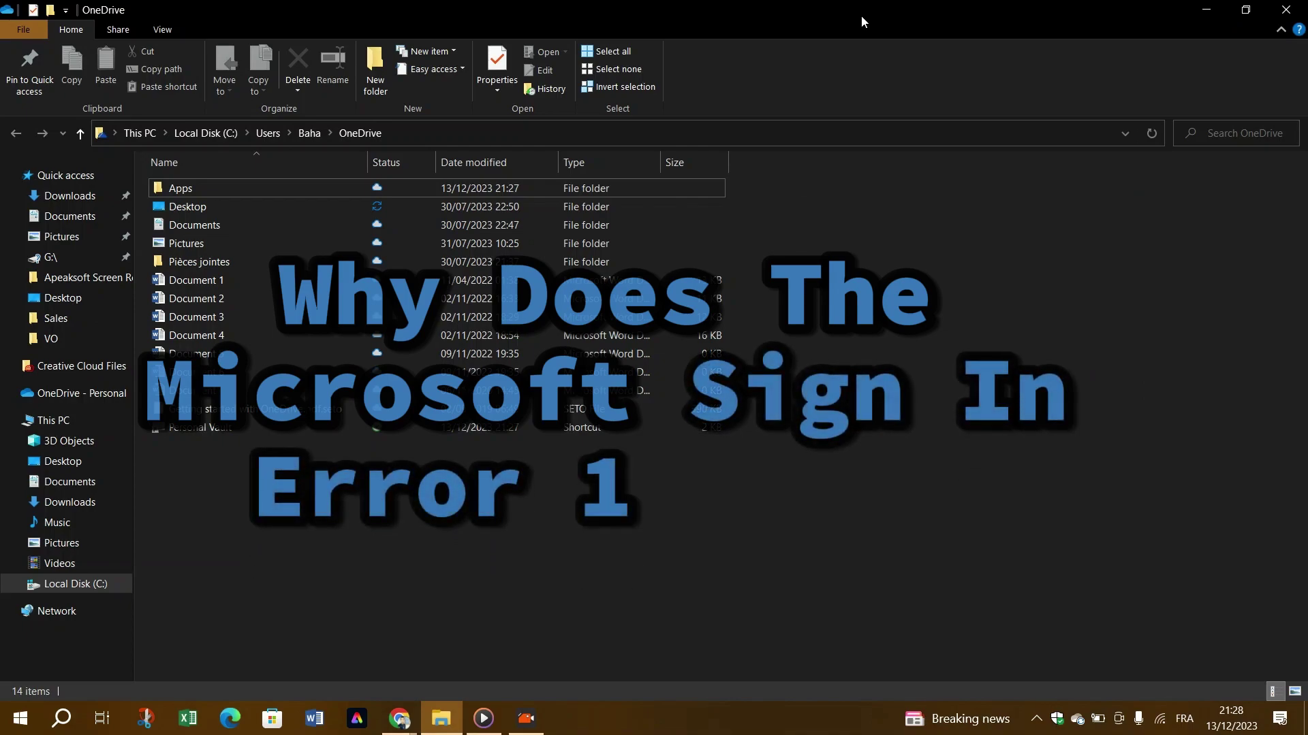
{"action": "left_click", "coordinate": [1078, 720]}
{"action": "left_click", "coordinate": [1079, 721]}
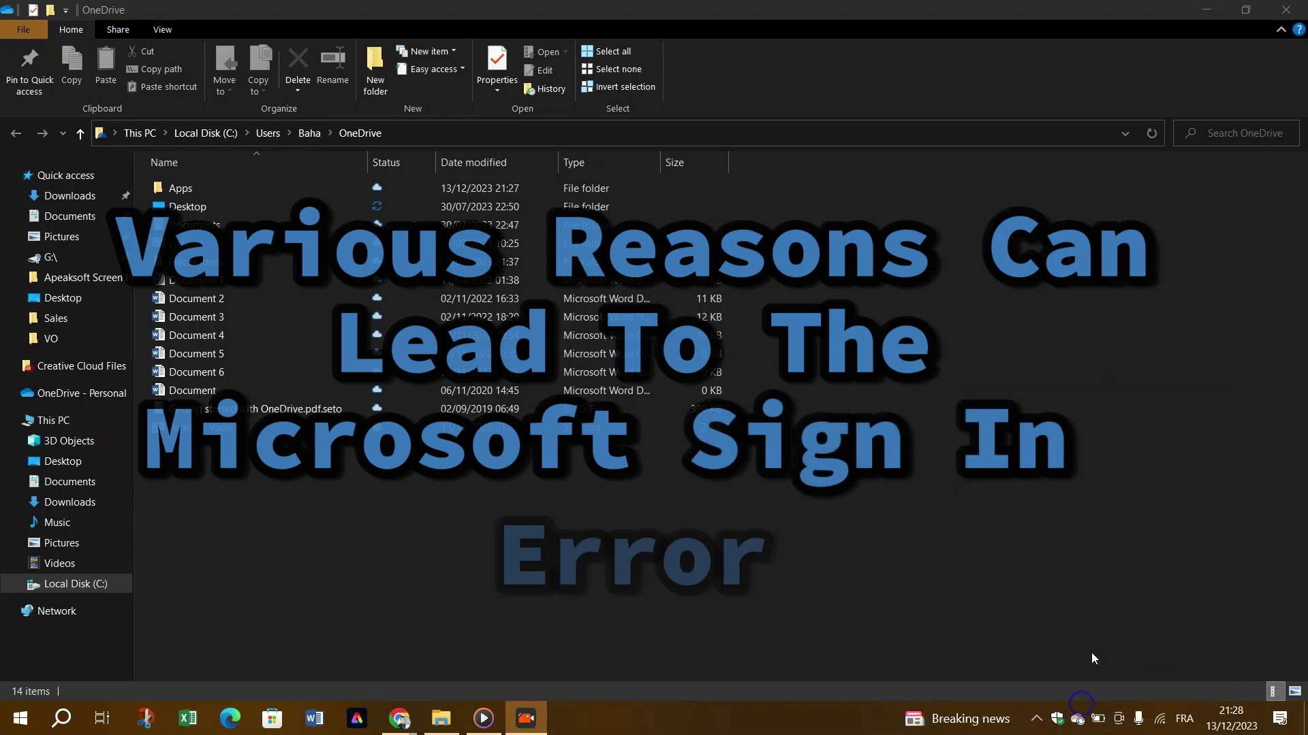
{"action": "left_click", "coordinate": [1078, 720]}
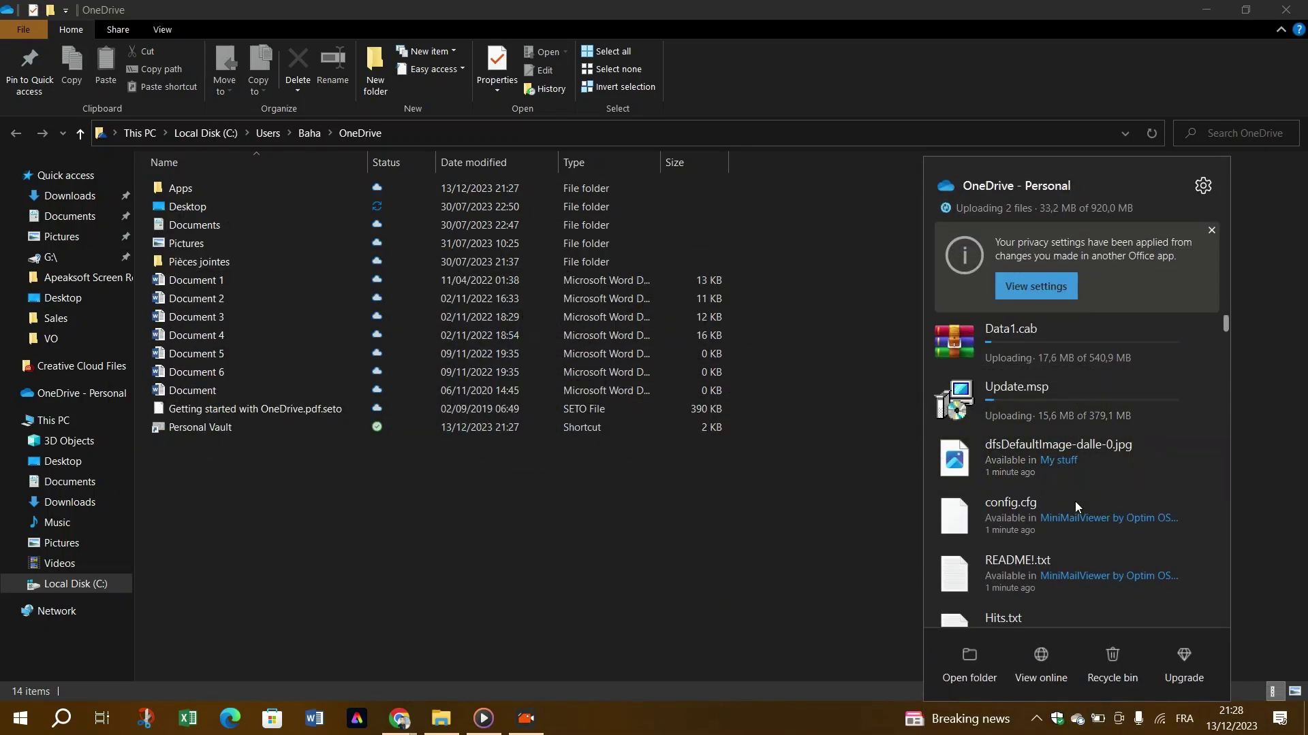
{"action": "left_click", "coordinate": [1076, 720]}
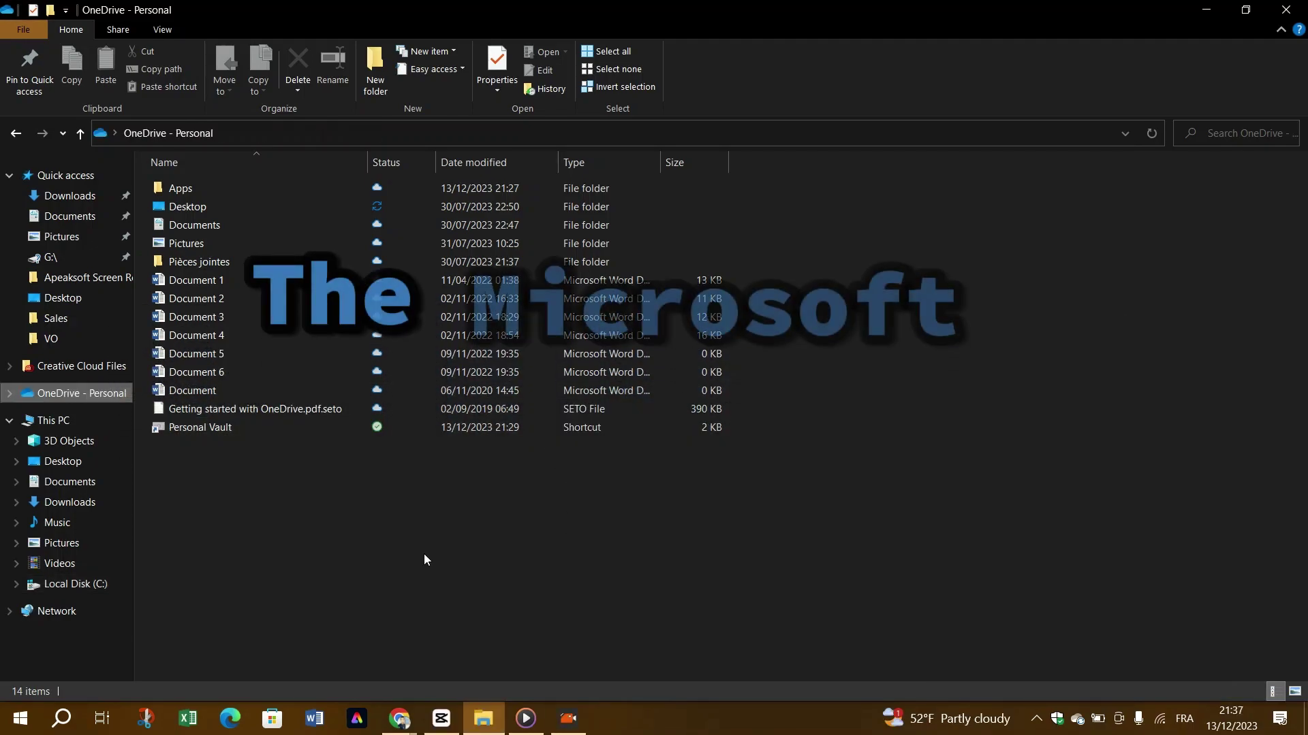
- Switch to the OneDrive Recent page in Chrome and open Chrome's Settings from the three-dot menu
{"action": "mouse_move", "coordinate": [400, 718]}
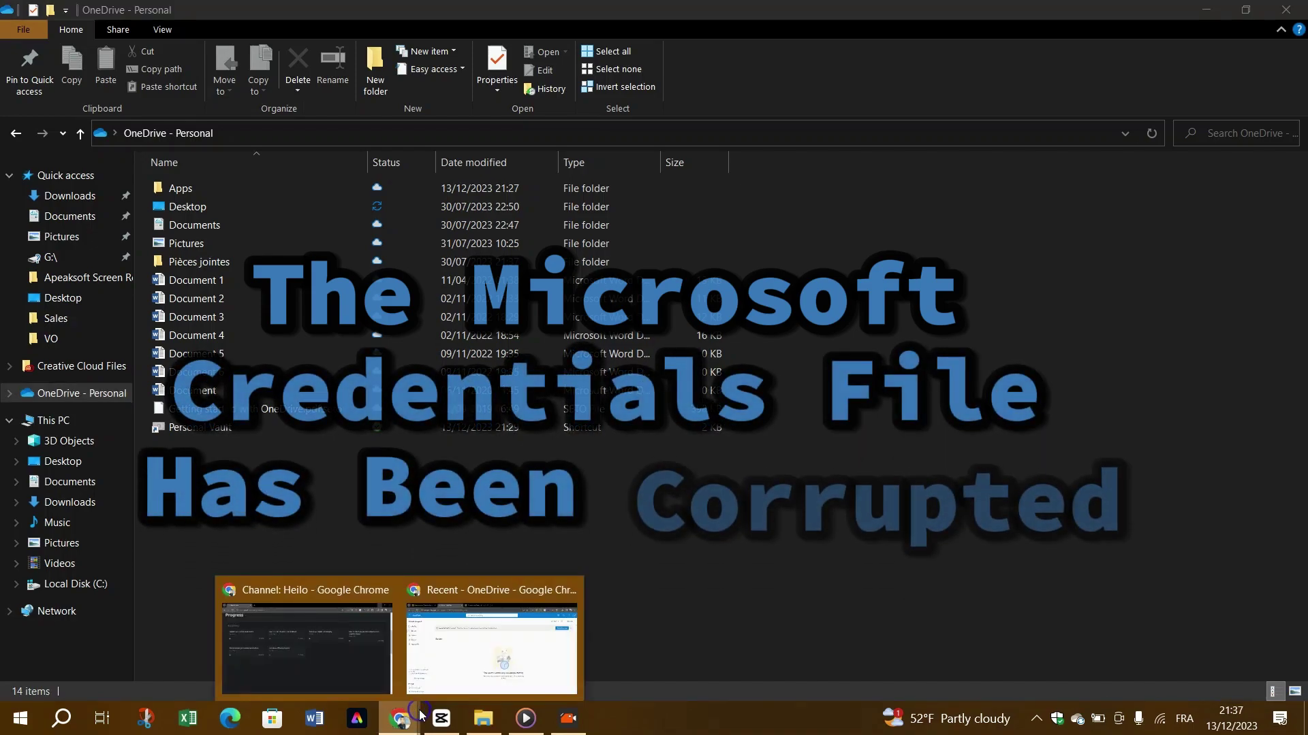
{"action": "left_click", "coordinate": [484, 636]}
{"action": "left_click", "coordinate": [1290, 54]}
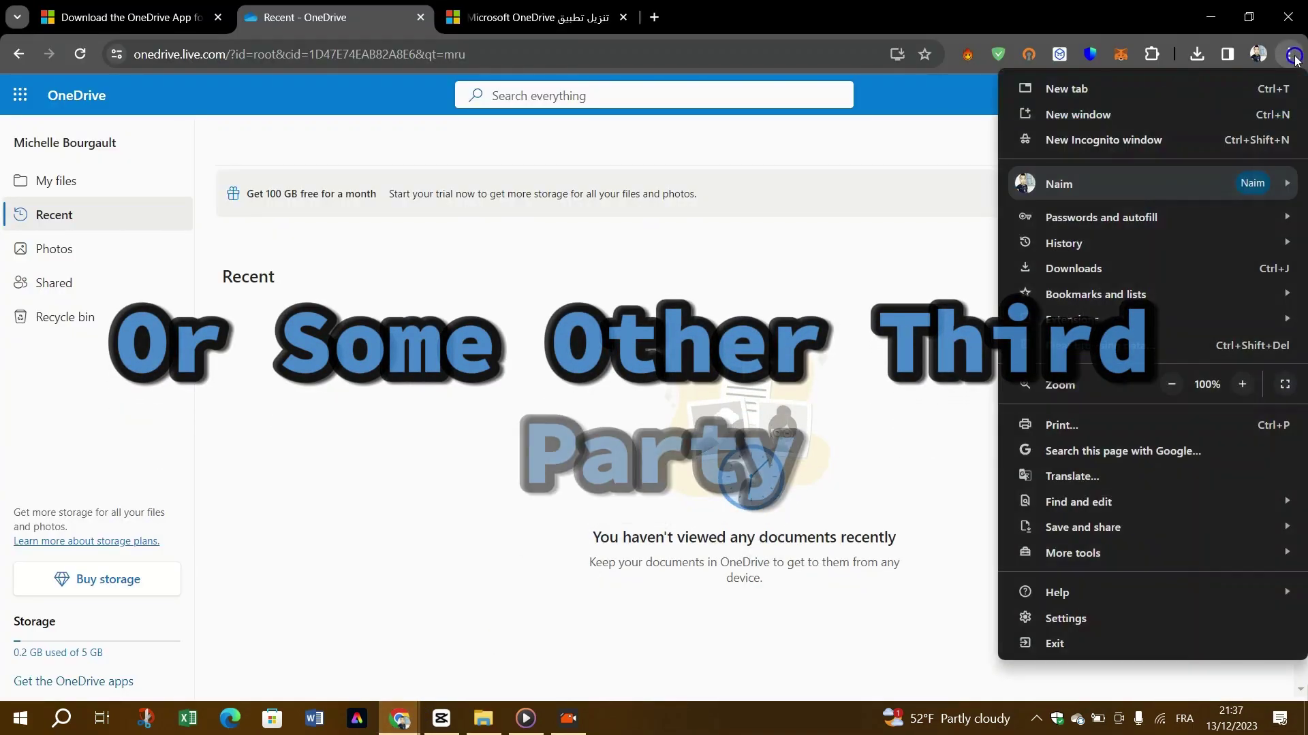
{"action": "left_click", "coordinate": [1069, 618]}
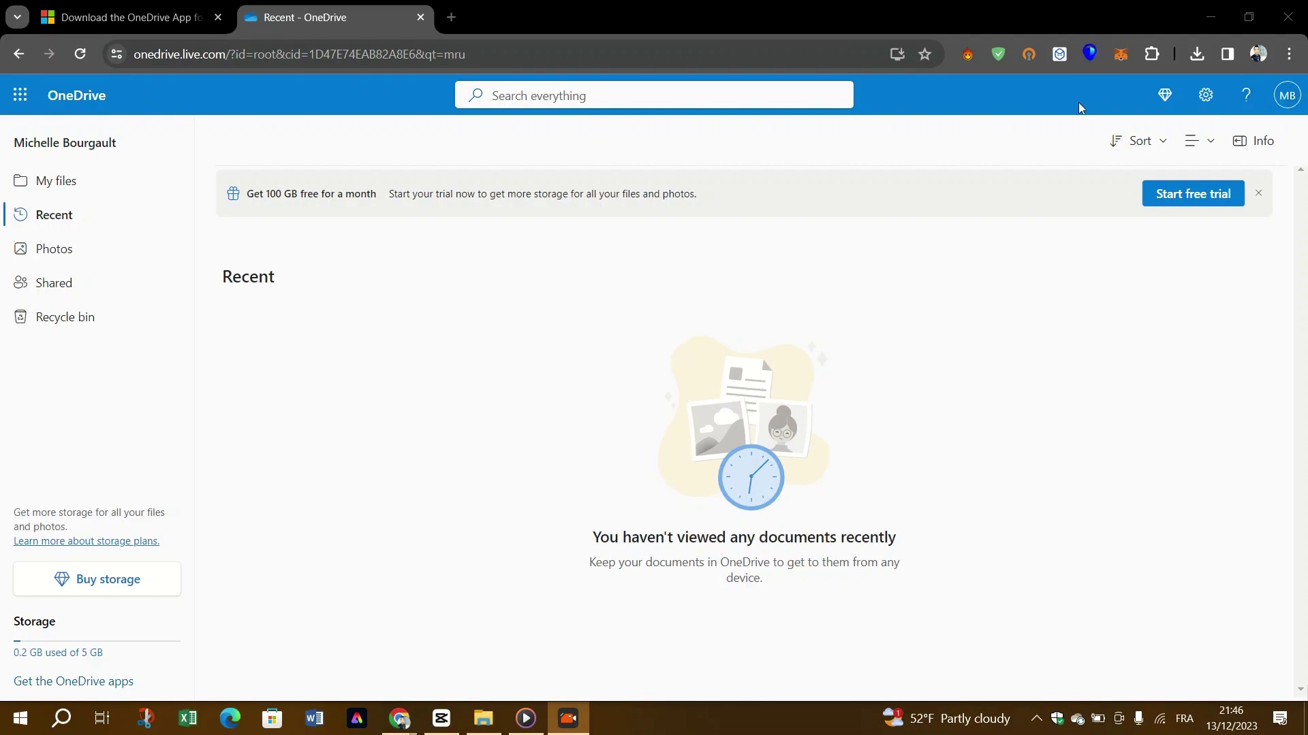
{"action": "left_click", "coordinate": [1291, 56]}
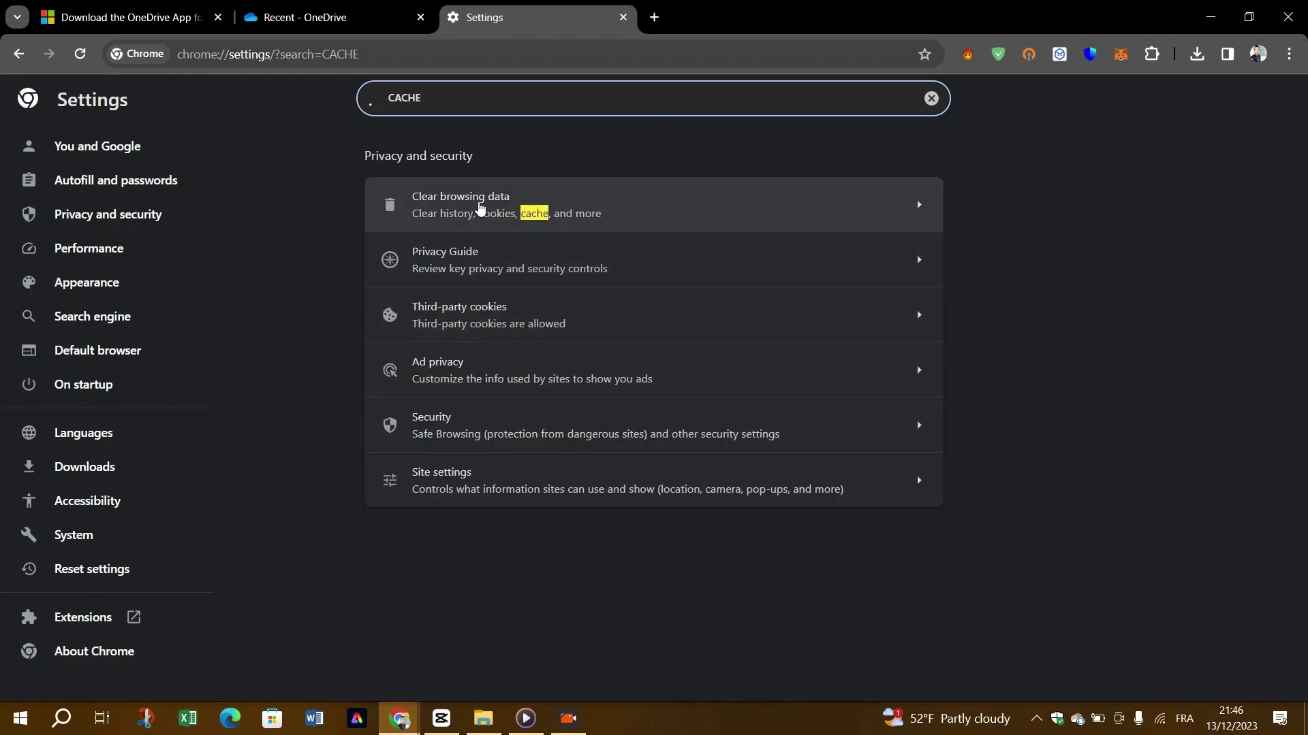
- Open Clear browsing data with the Time range set to All time, then return to the OneDrive tab
{"action": "left_click", "coordinate": [479, 204]}
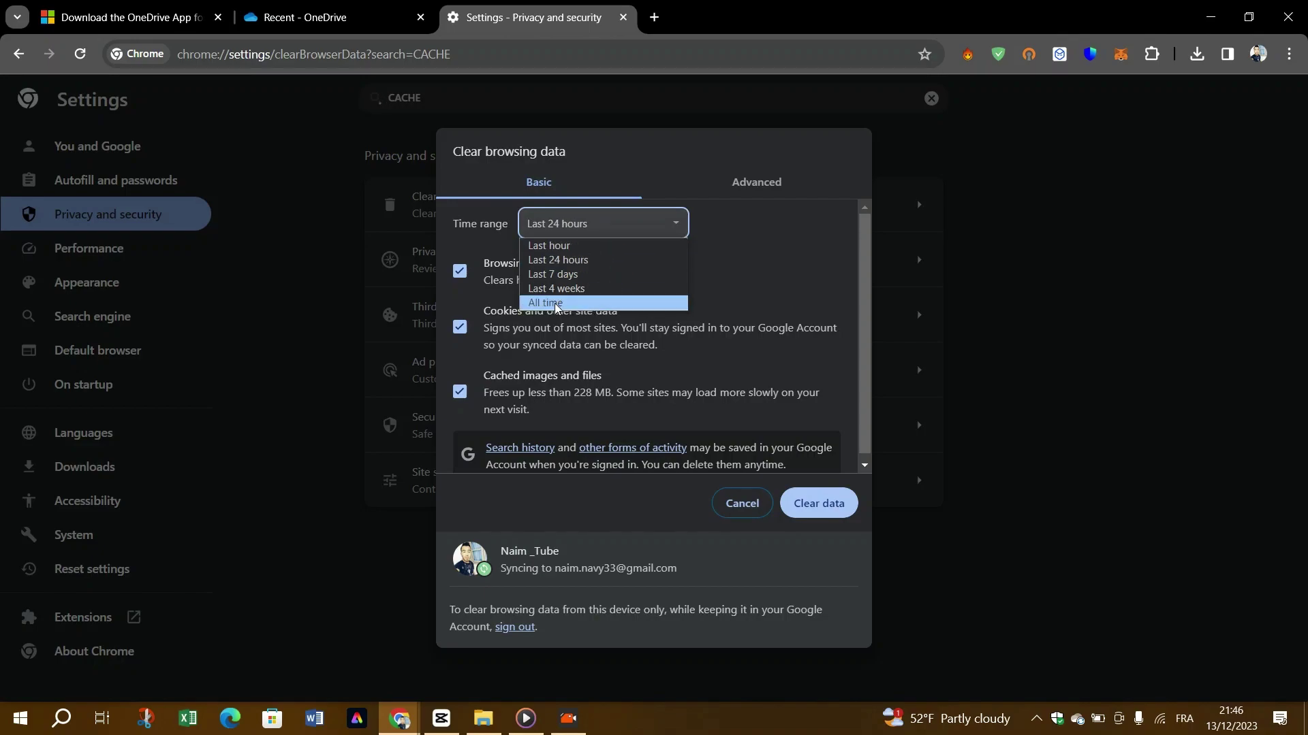
{"action": "left_click", "coordinate": [557, 304]}
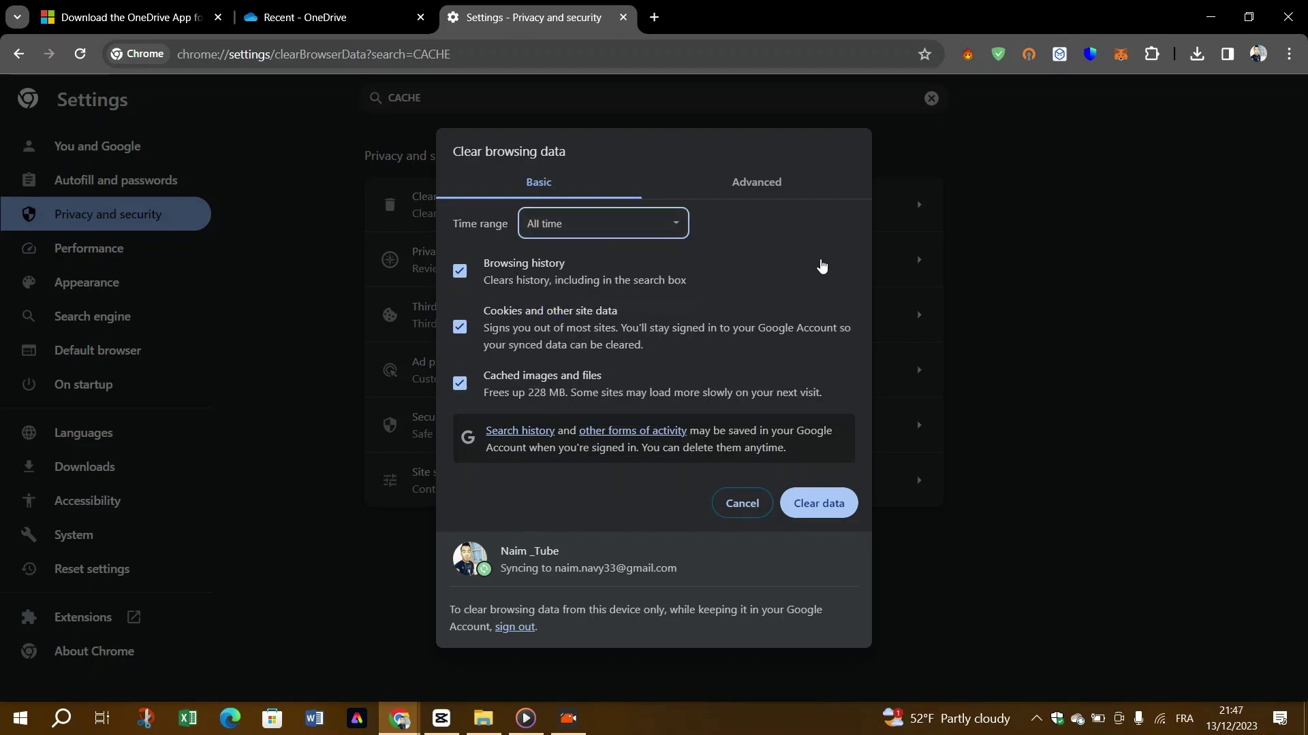
{"action": "left_click", "coordinate": [754, 191]}
{"action": "left_click", "coordinate": [545, 184]}
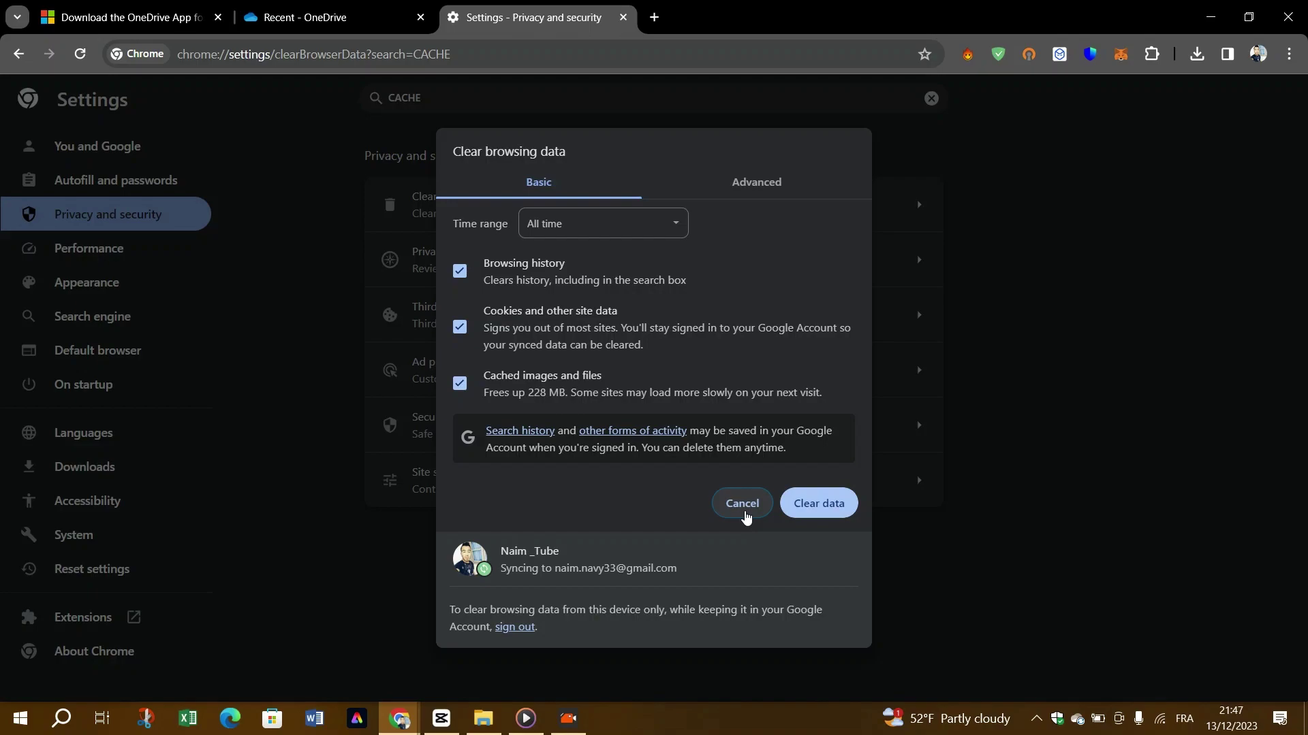
{"action": "left_click", "coordinate": [342, 6]}
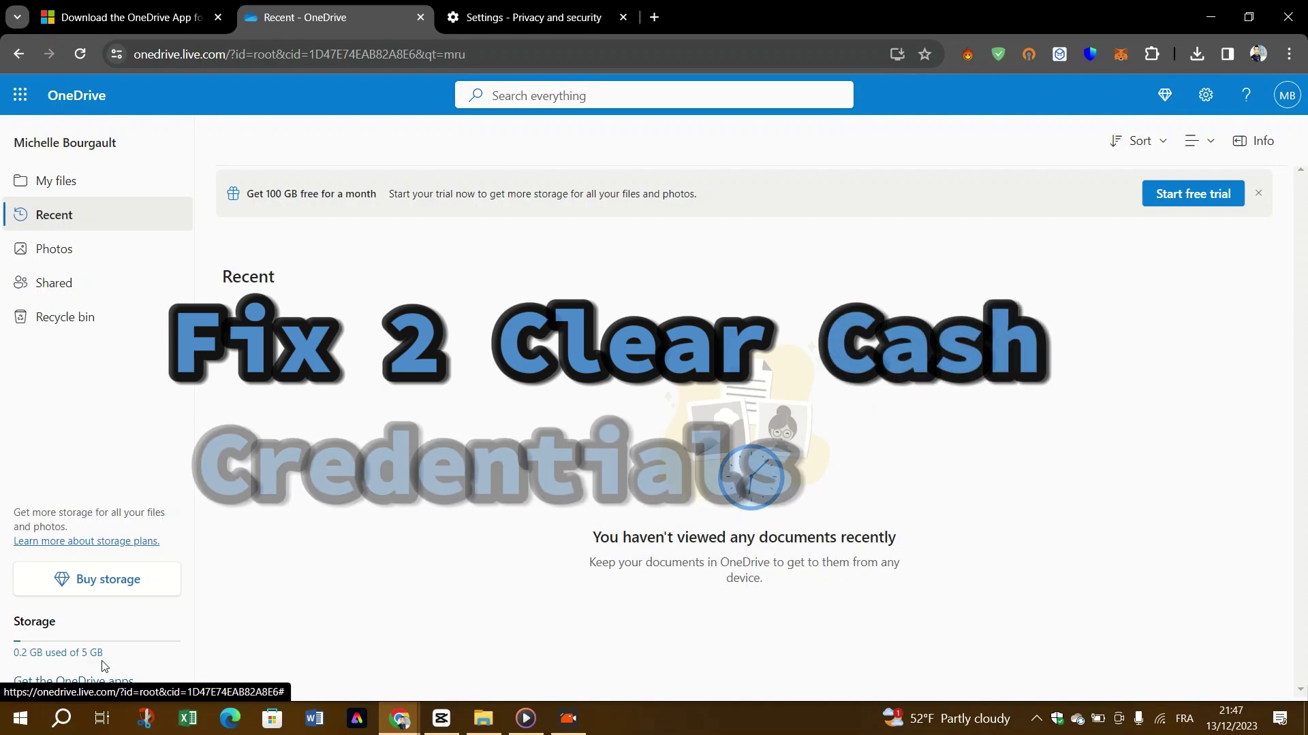
- Open the %LocalAppData% folder from the Run dialog
{"action": "key", "text": "super+r"}
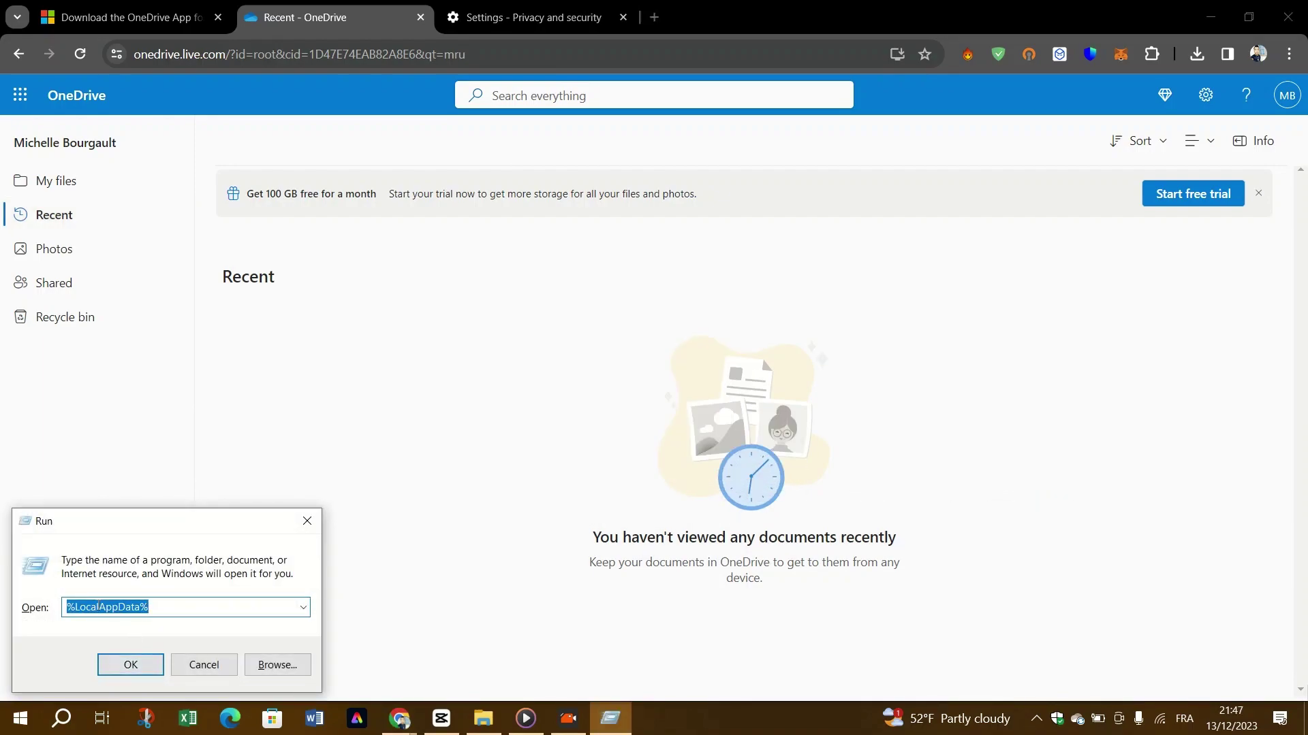
{"action": "left_click", "coordinate": [119, 673]}
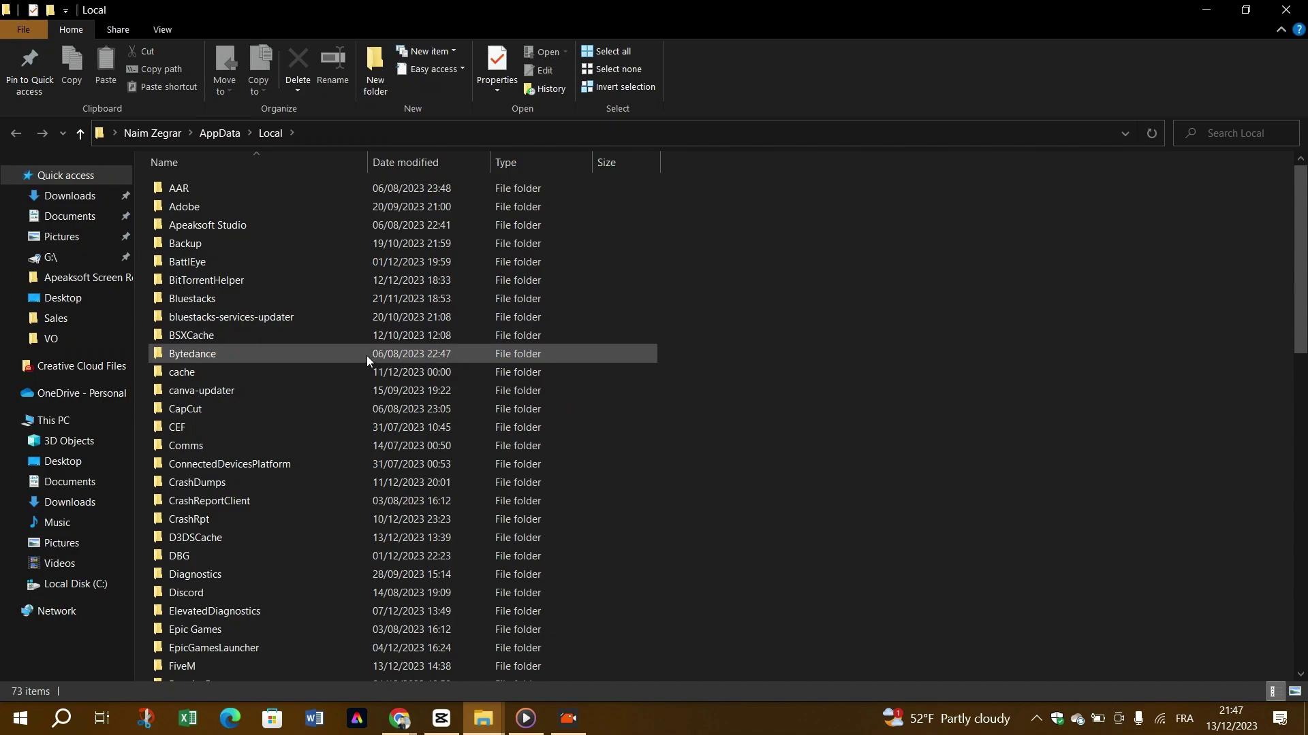
{"action": "left_click", "coordinate": [272, 433]}
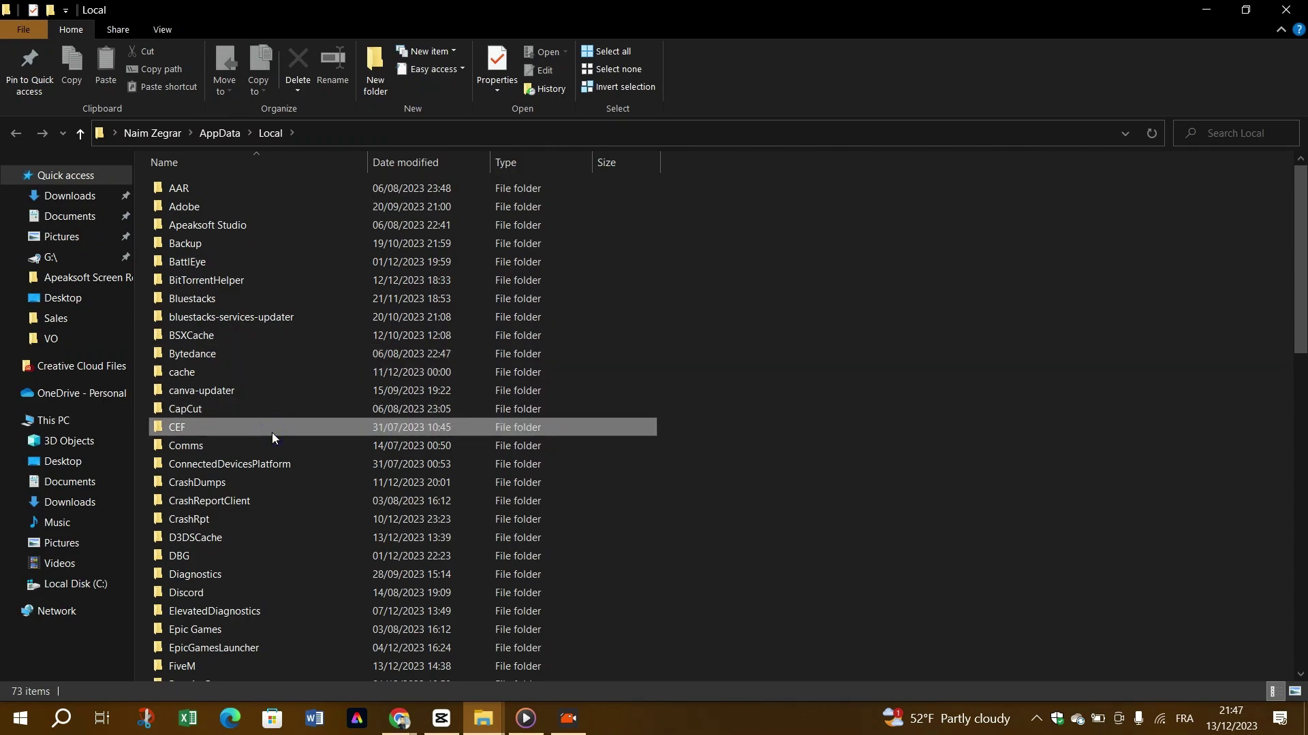
{"action": "scroll", "coordinate": [272, 432], "scroll_direction": "down", "scroll_amount": 11}
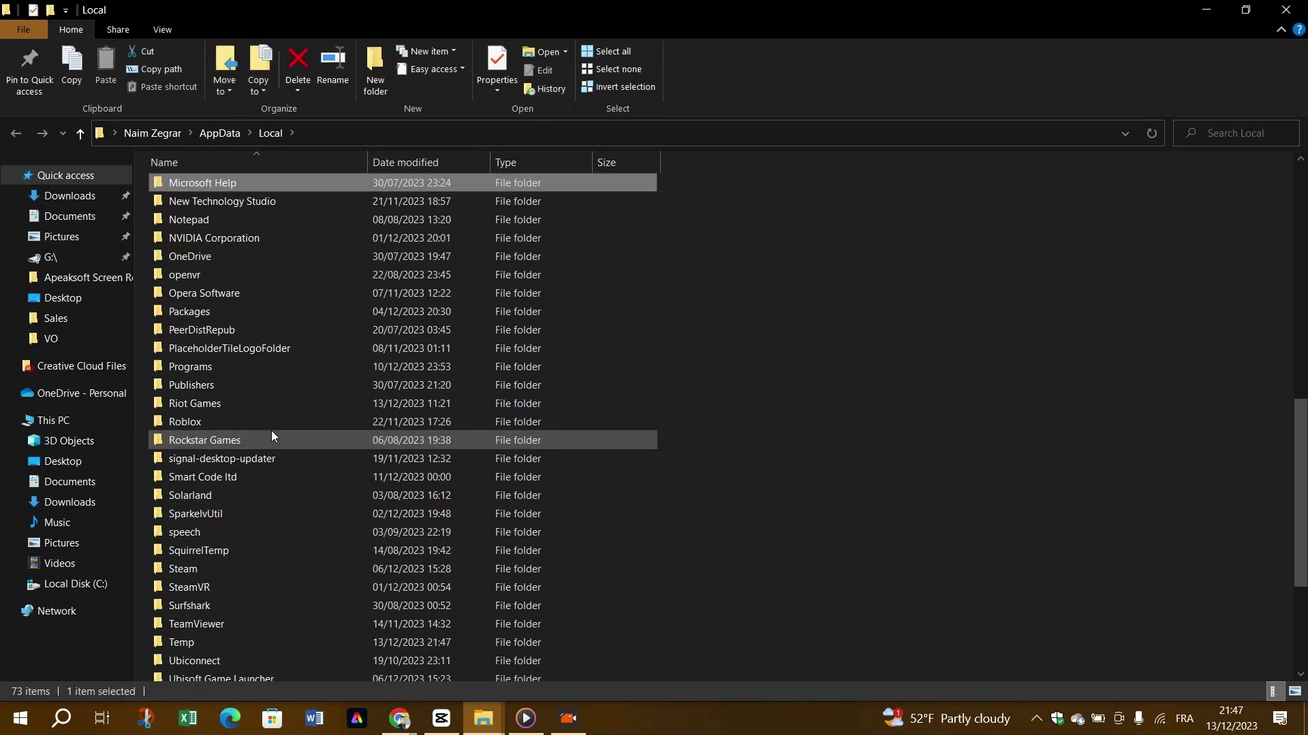
{"action": "scroll", "coordinate": [262, 269], "scroll_direction": "up", "scroll_amount": 1}
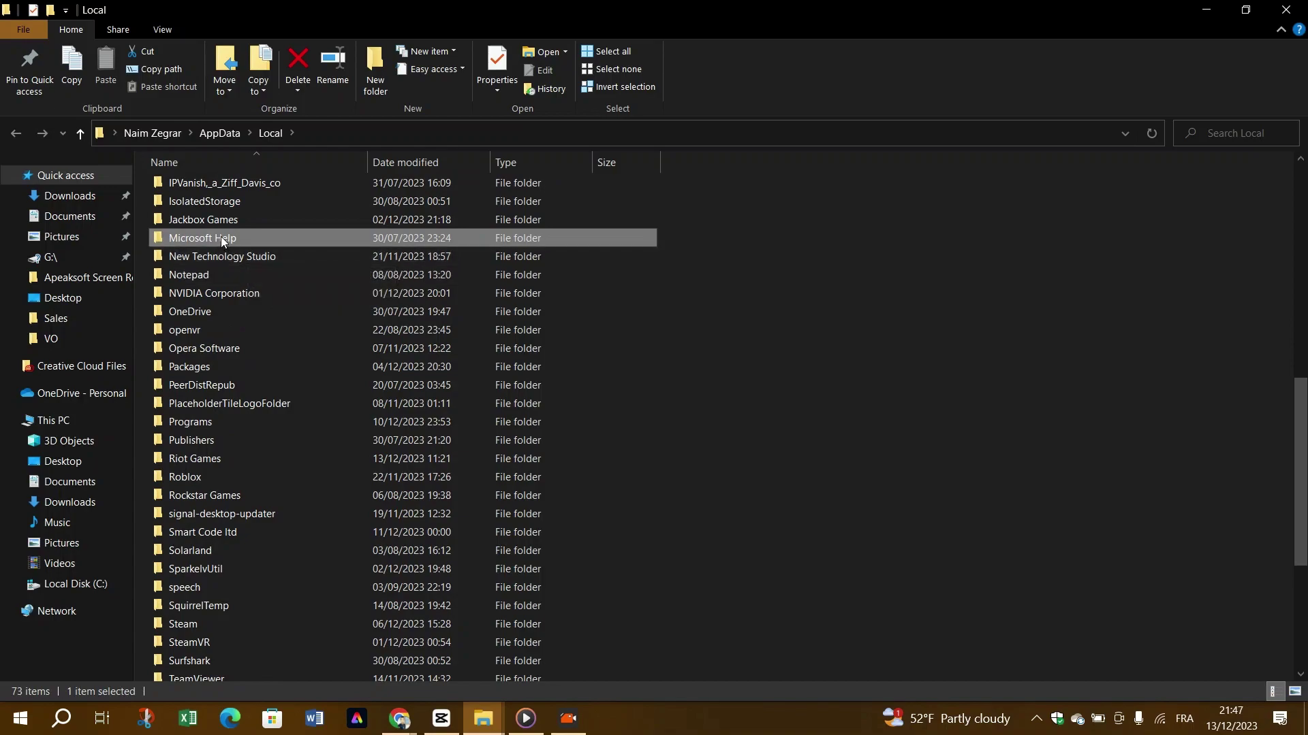
- Locate and right-click the OneDrive folder in AppData\Local, backing out without deleting it
{"action": "right_click", "coordinate": [221, 238]}
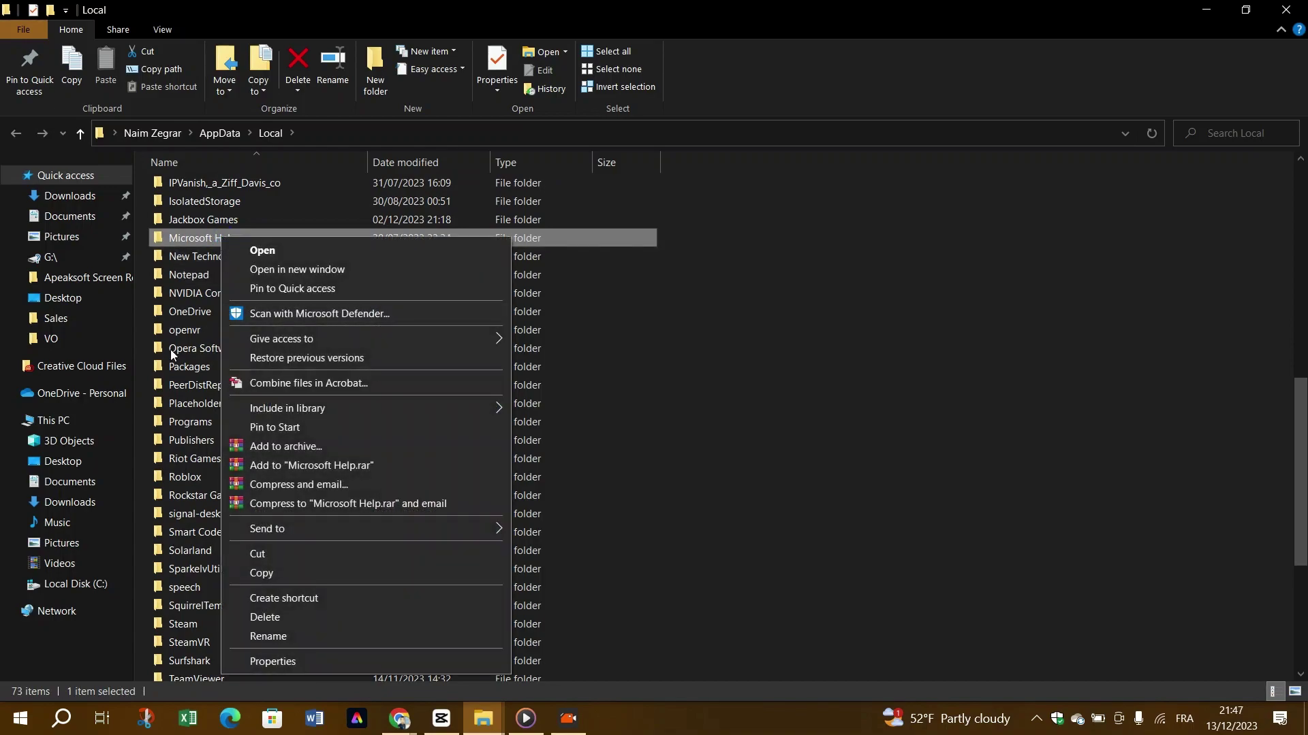
{"action": "left_click", "coordinate": [194, 312]}
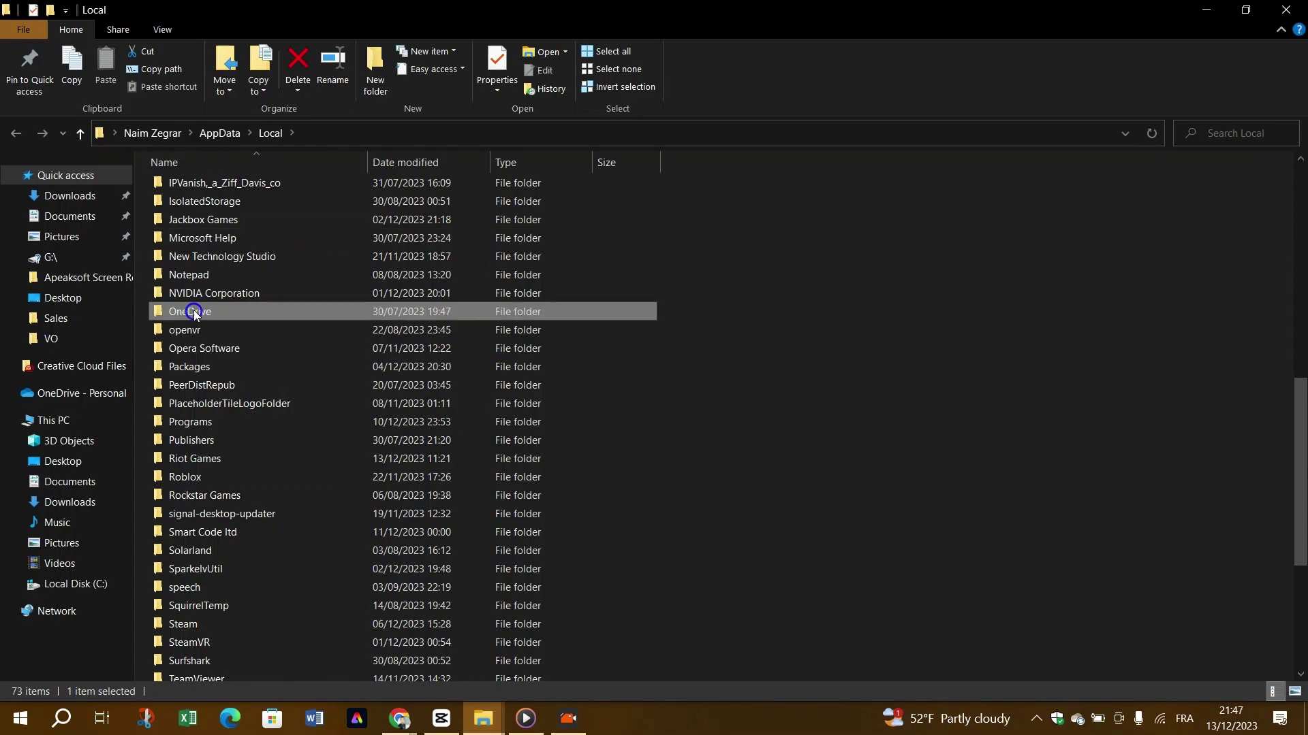
{"action": "right_click", "coordinate": [194, 310]}
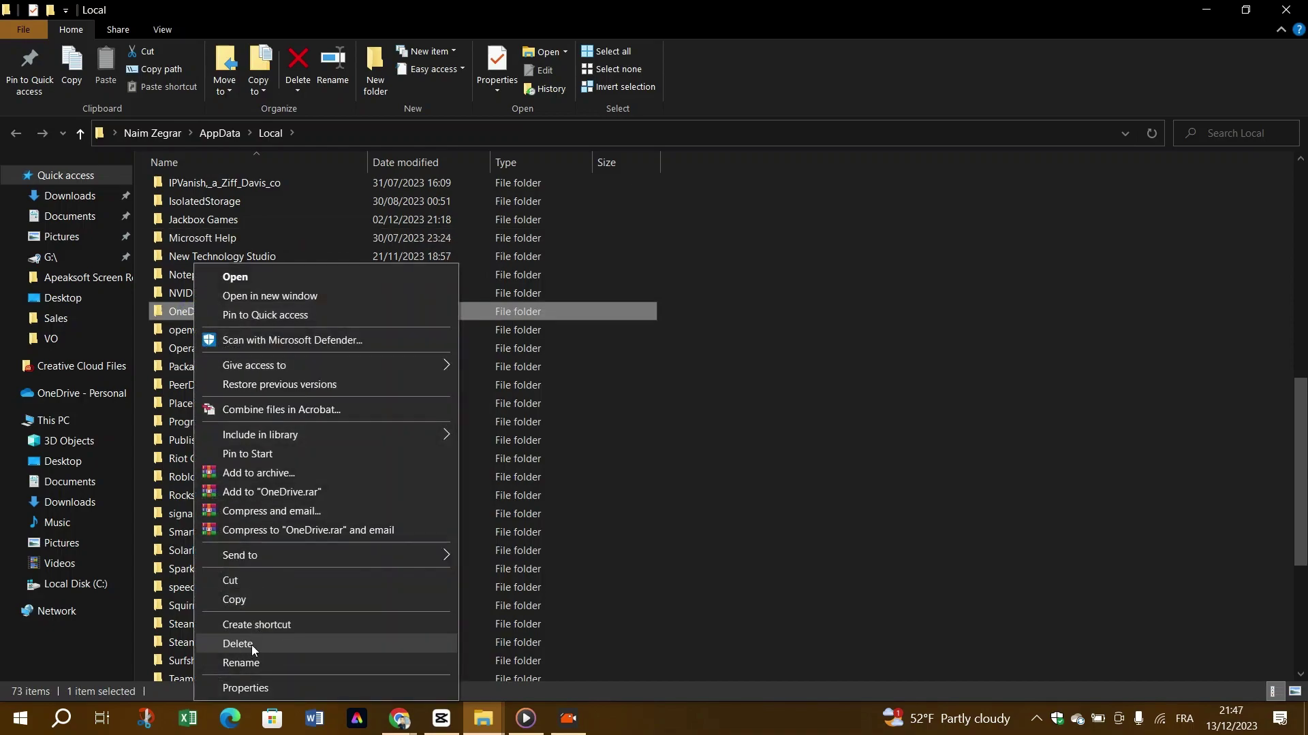
{"action": "left_click", "coordinate": [684, 431]}
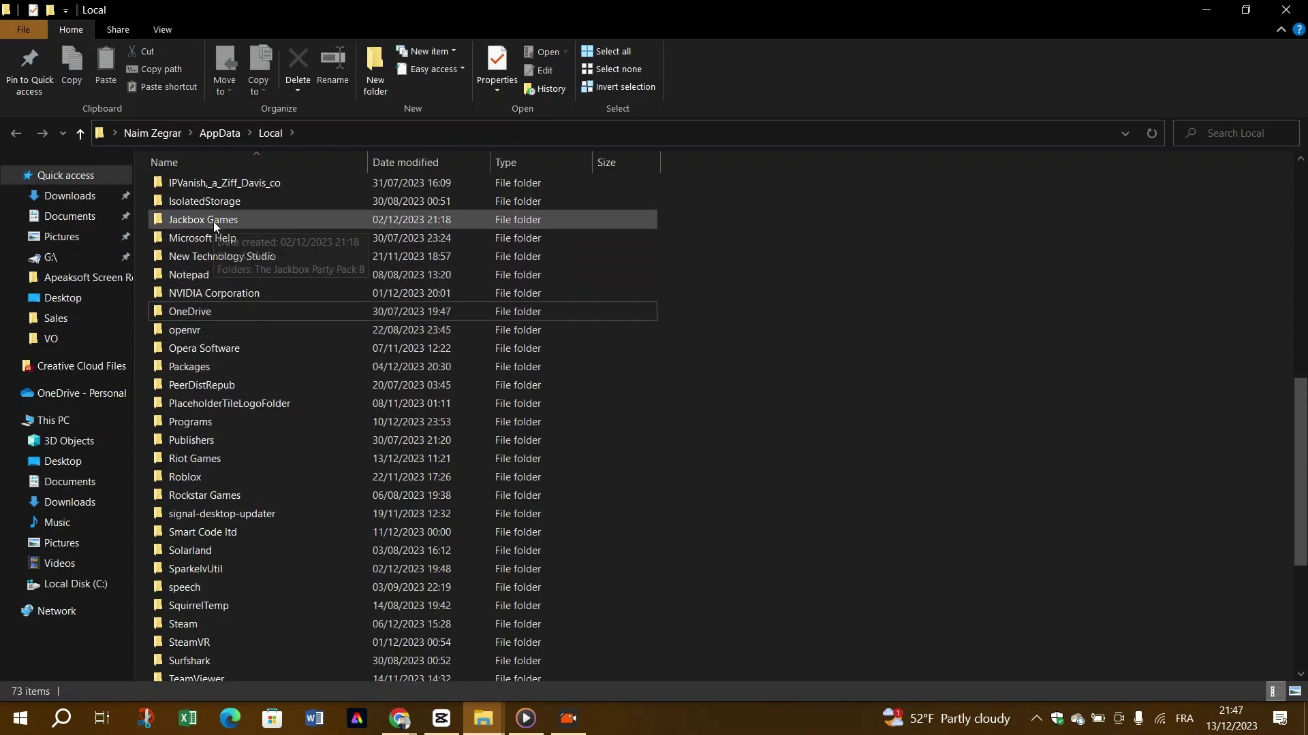
{"action": "left_click", "coordinate": [237, 311]}
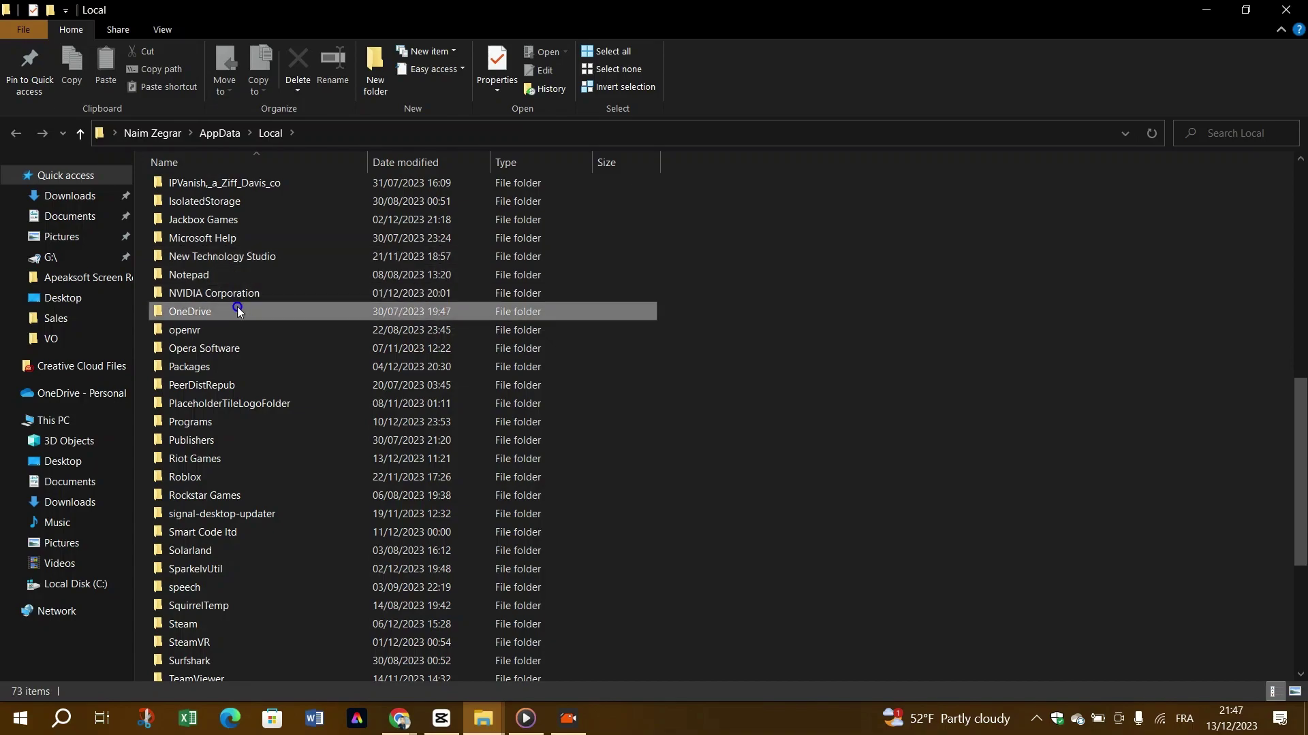
{"action": "key", "text": "m"}
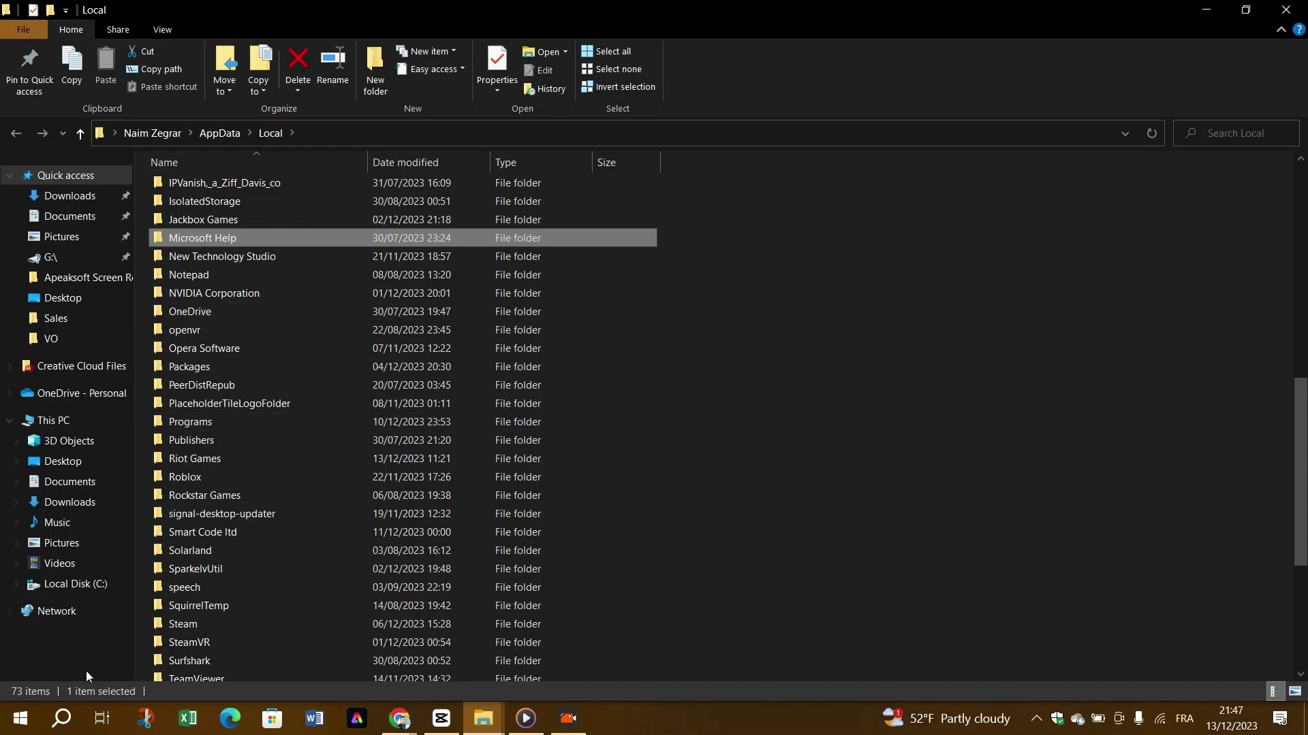
{"action": "left_click", "coordinate": [16, 731]}
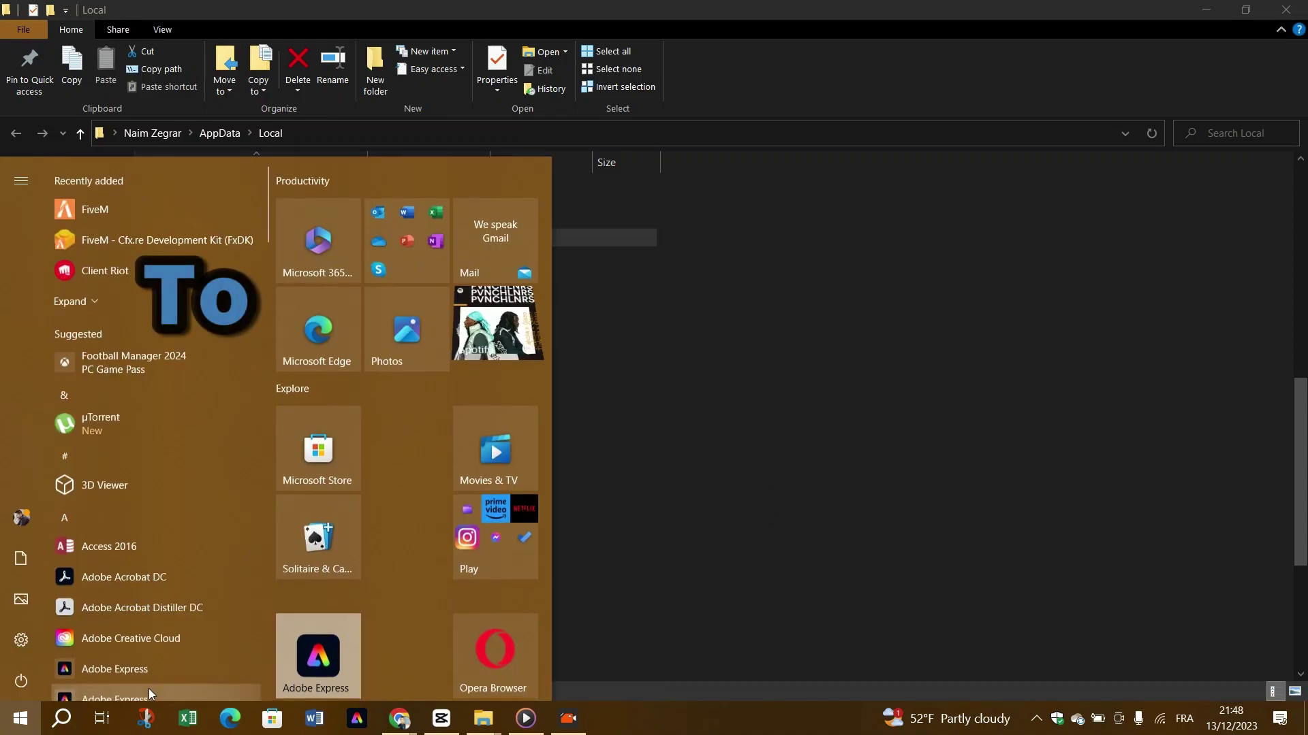
- Search for CRED and open Credential Manager's Windows Credentials lists
{"action": "left_click", "coordinate": [61, 718]}
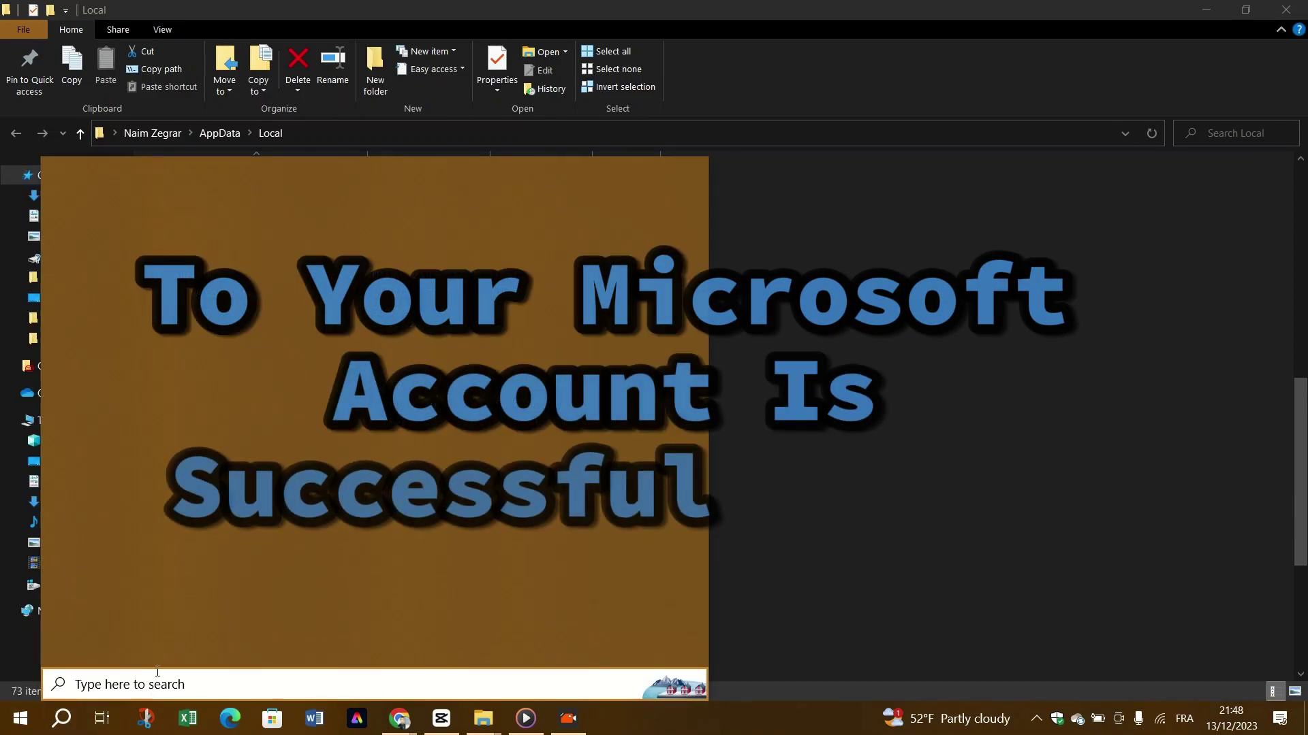
{"action": "type", "text": "CRED"}
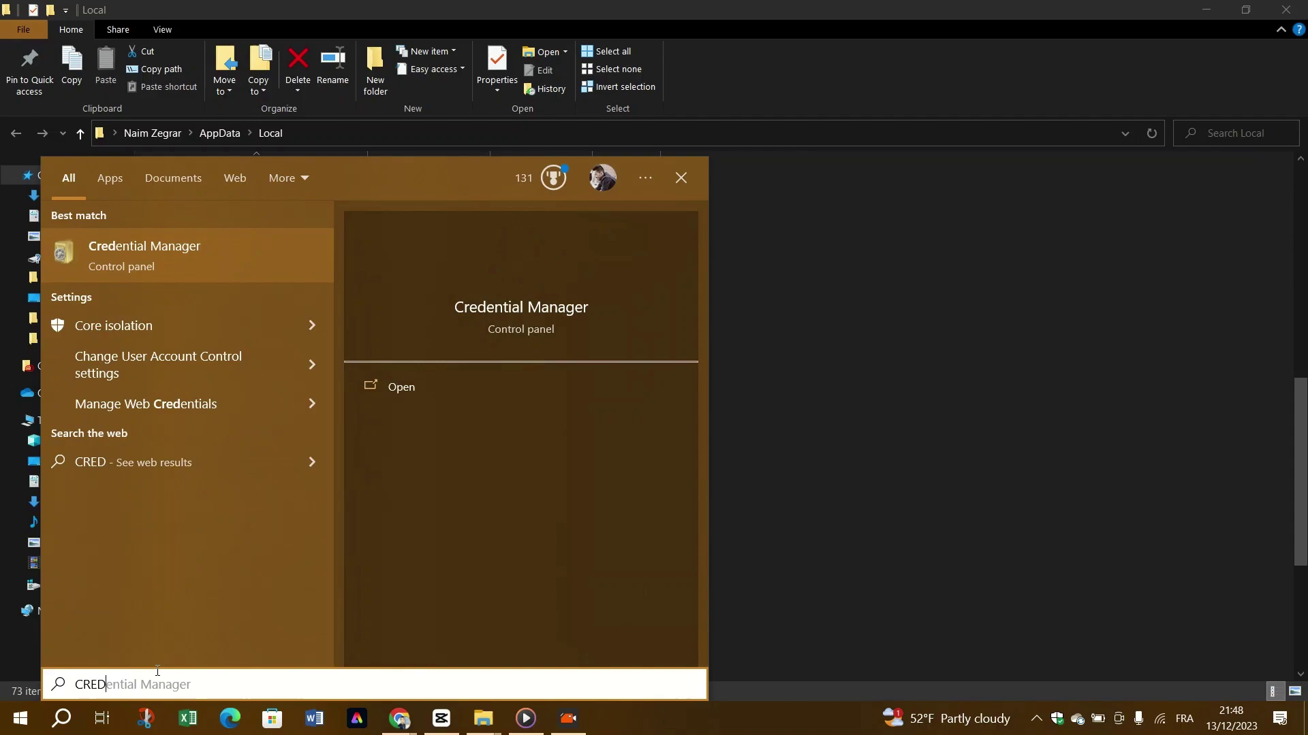
{"action": "left_click", "coordinate": [208, 240]}
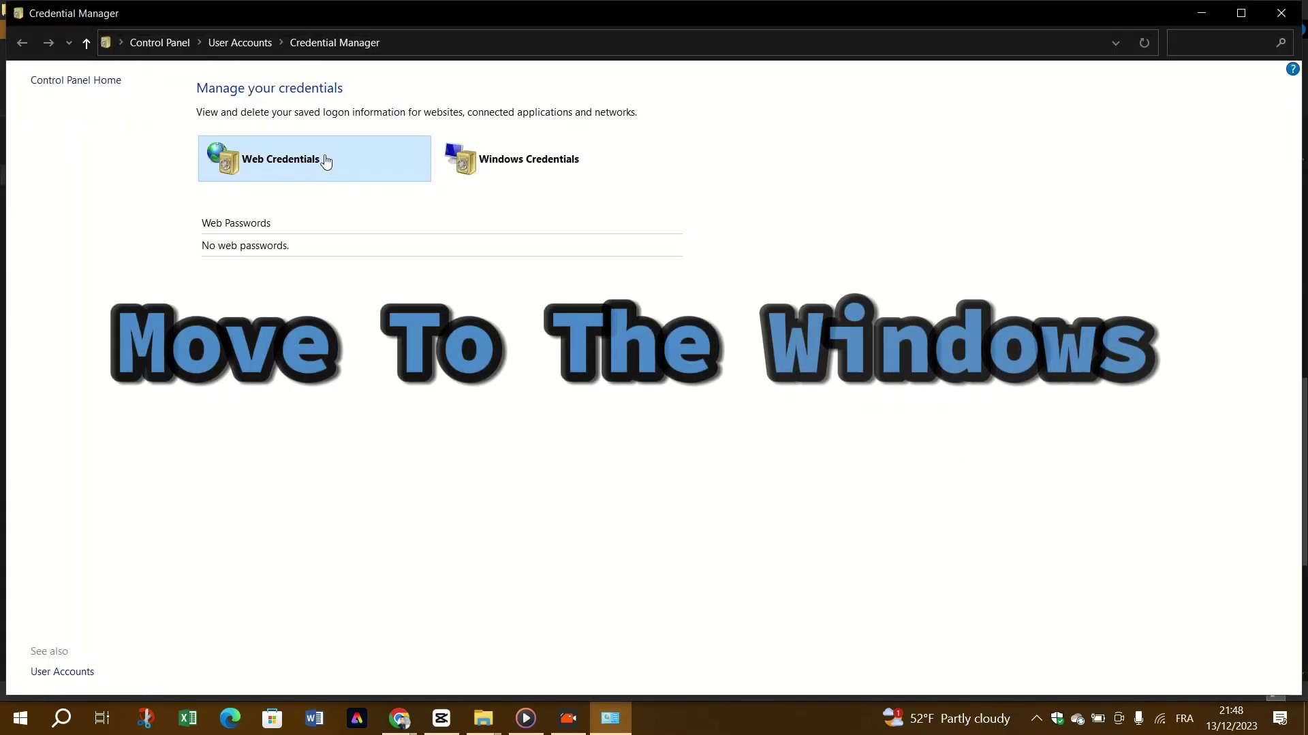
{"action": "left_click", "coordinate": [547, 159]}
{"action": "left_click", "coordinate": [538, 175]}
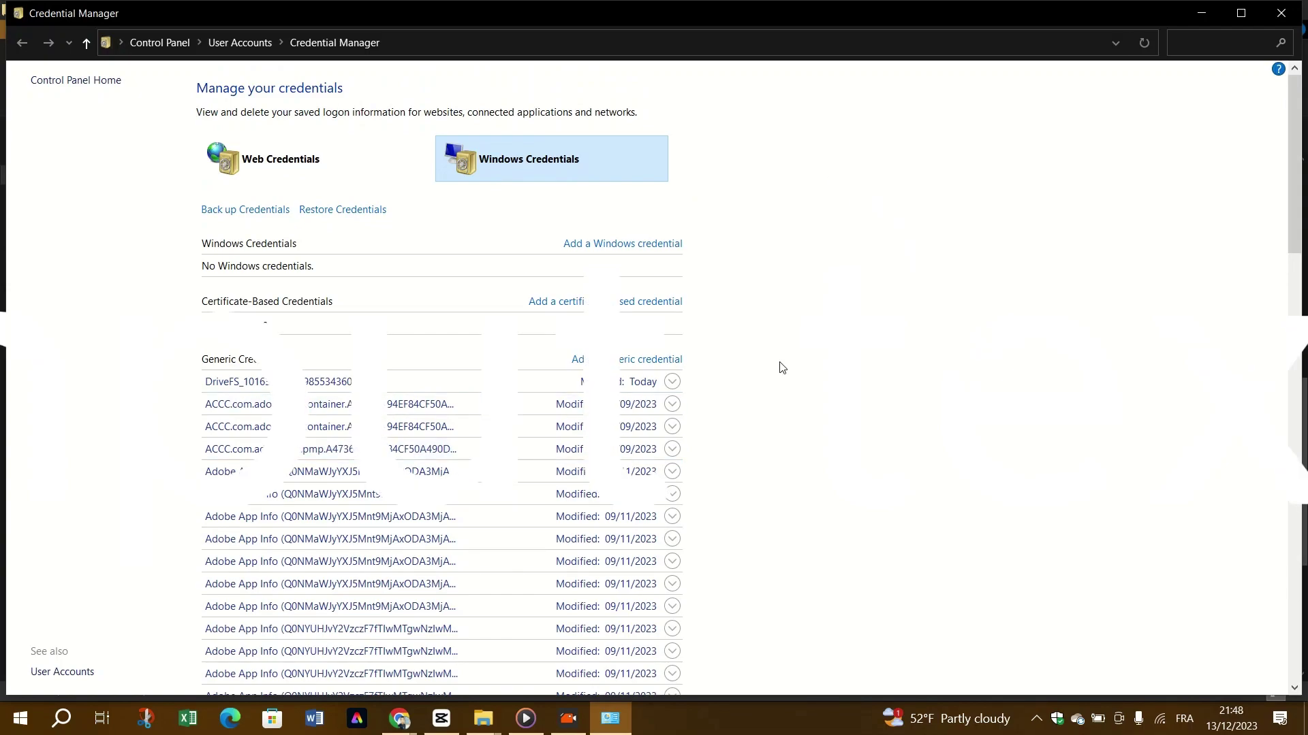
- Expand the cached DriveFS generic credential's details, then return to the OneDrive page in Chrome
{"action": "scroll", "coordinate": [442, 408], "scroll_direction": "down", "scroll_amount": 3}
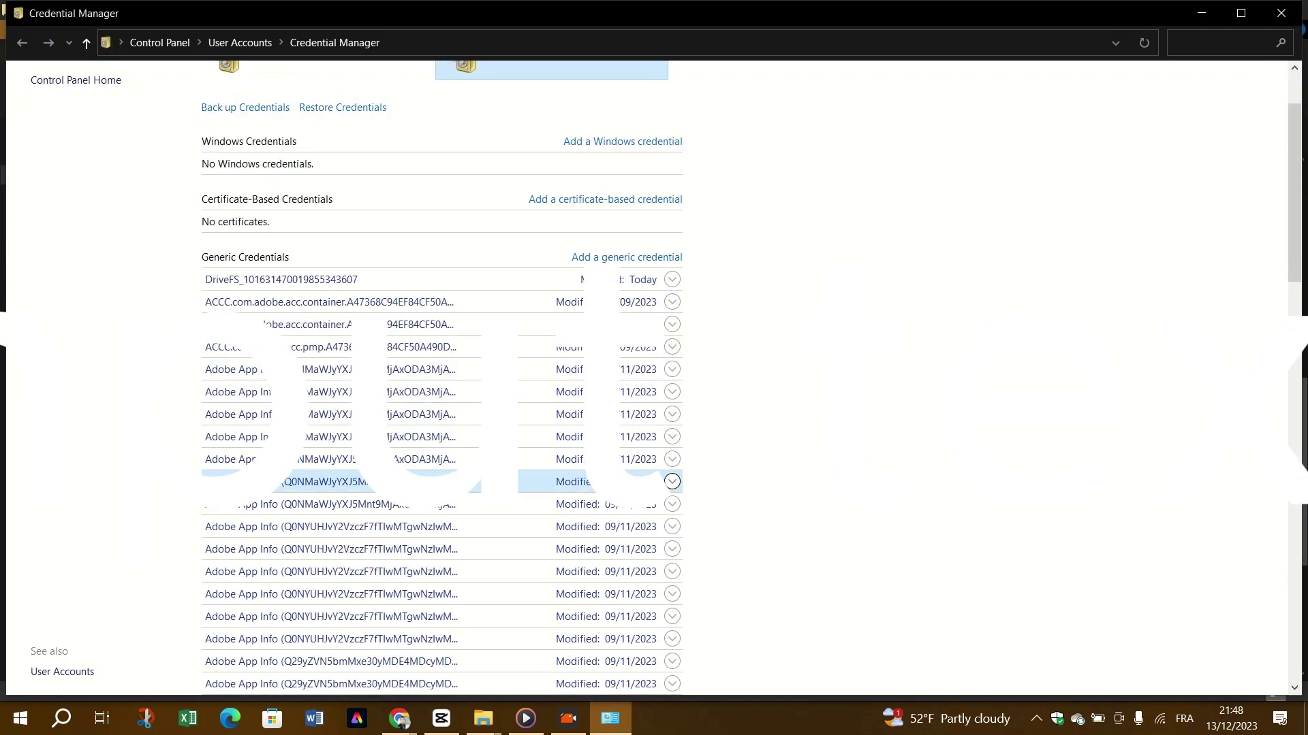
{"action": "scroll", "coordinate": [442, 408], "scroll_direction": "up", "scroll_amount": 3}
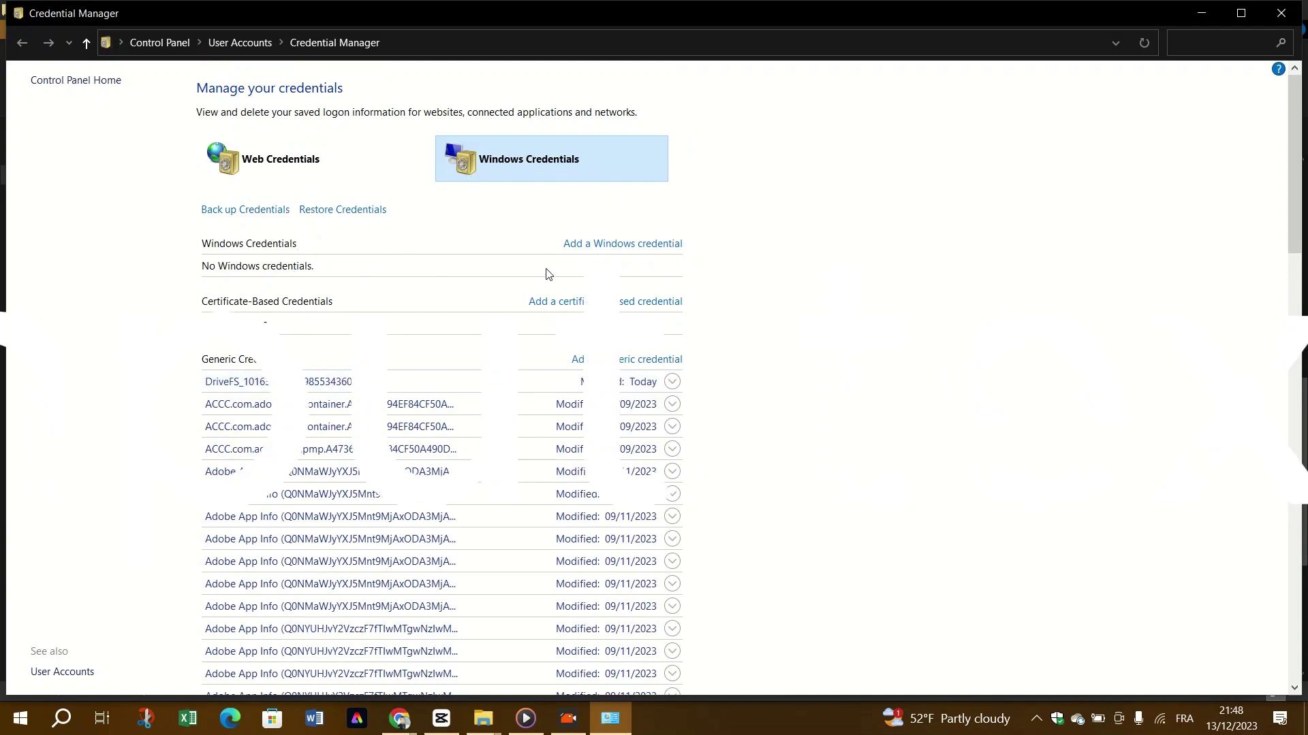
{"action": "left_click", "coordinate": [253, 385]}
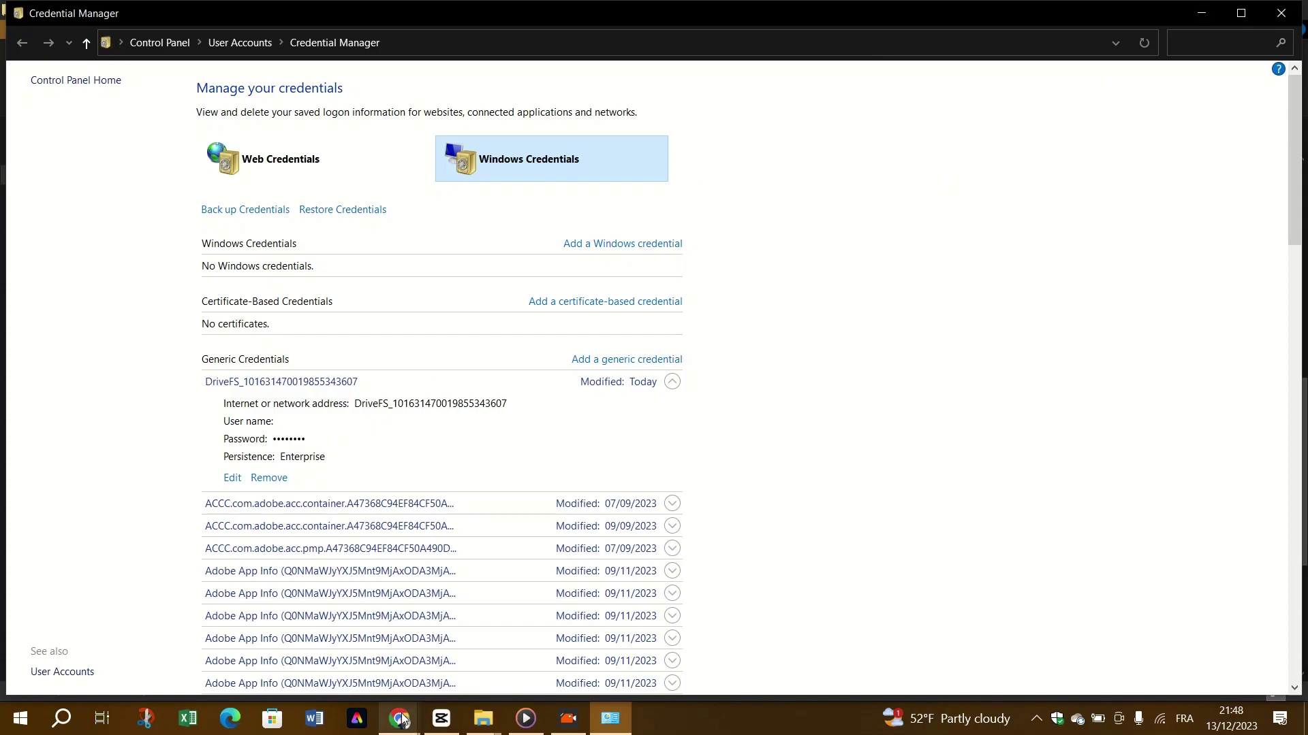
{"action": "mouse_move", "coordinate": [402, 720]}
{"action": "left_click", "coordinate": [470, 654]}
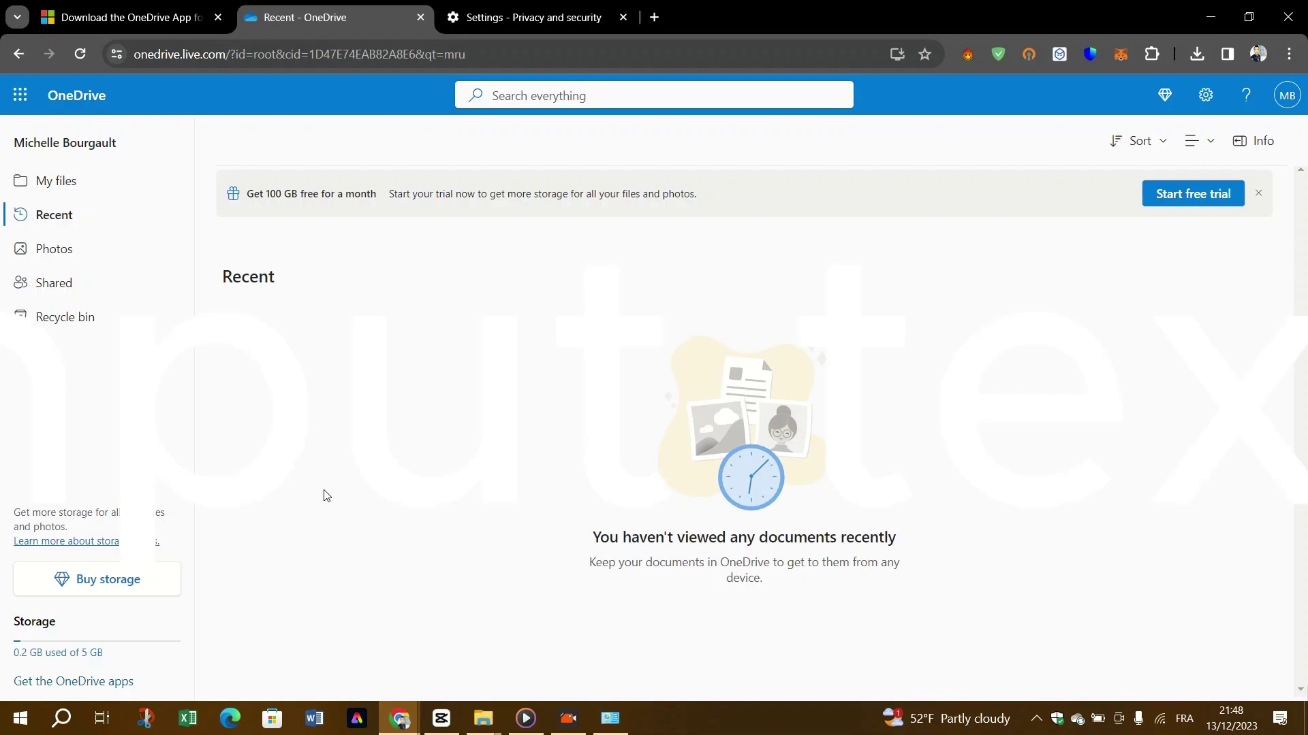
- Run REGEDIT from the Run dialog to open Registry Editor
{"action": "key", "text": "super+r"}
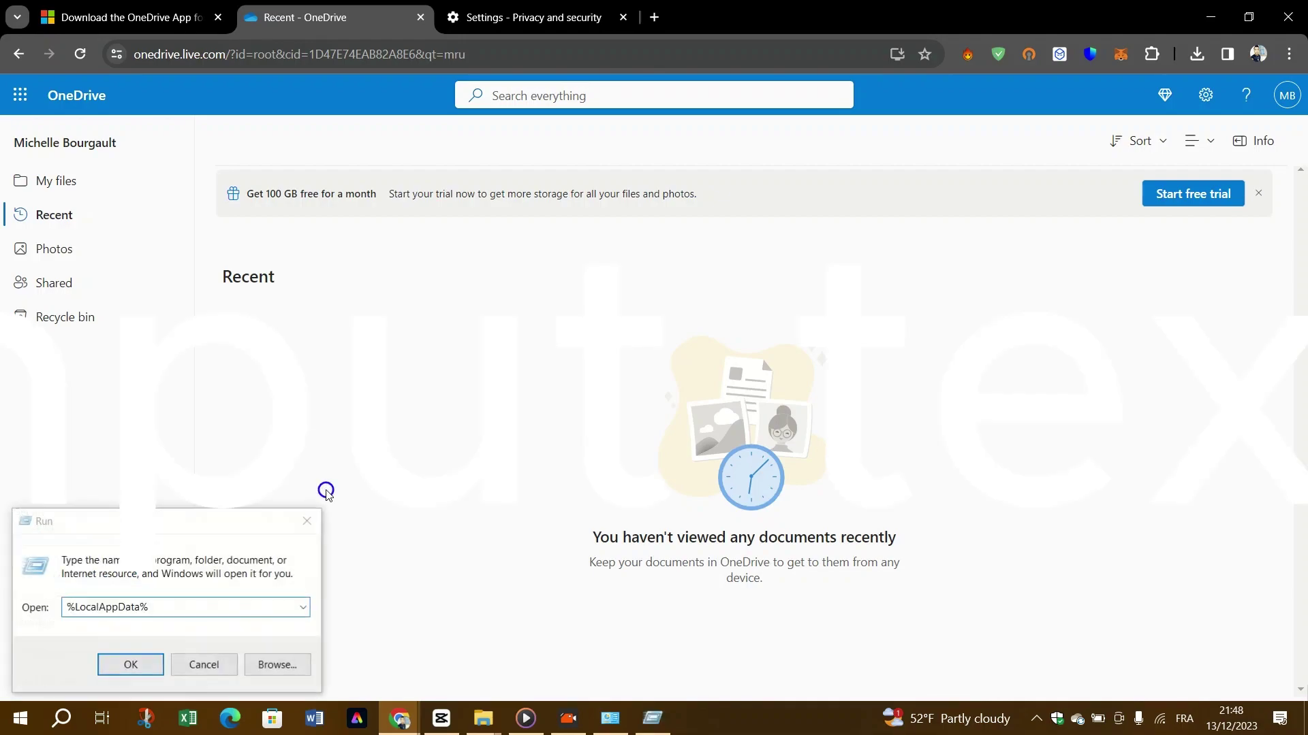
{"action": "key", "text": "Return"}
{"action": "key", "text": "super+r"}
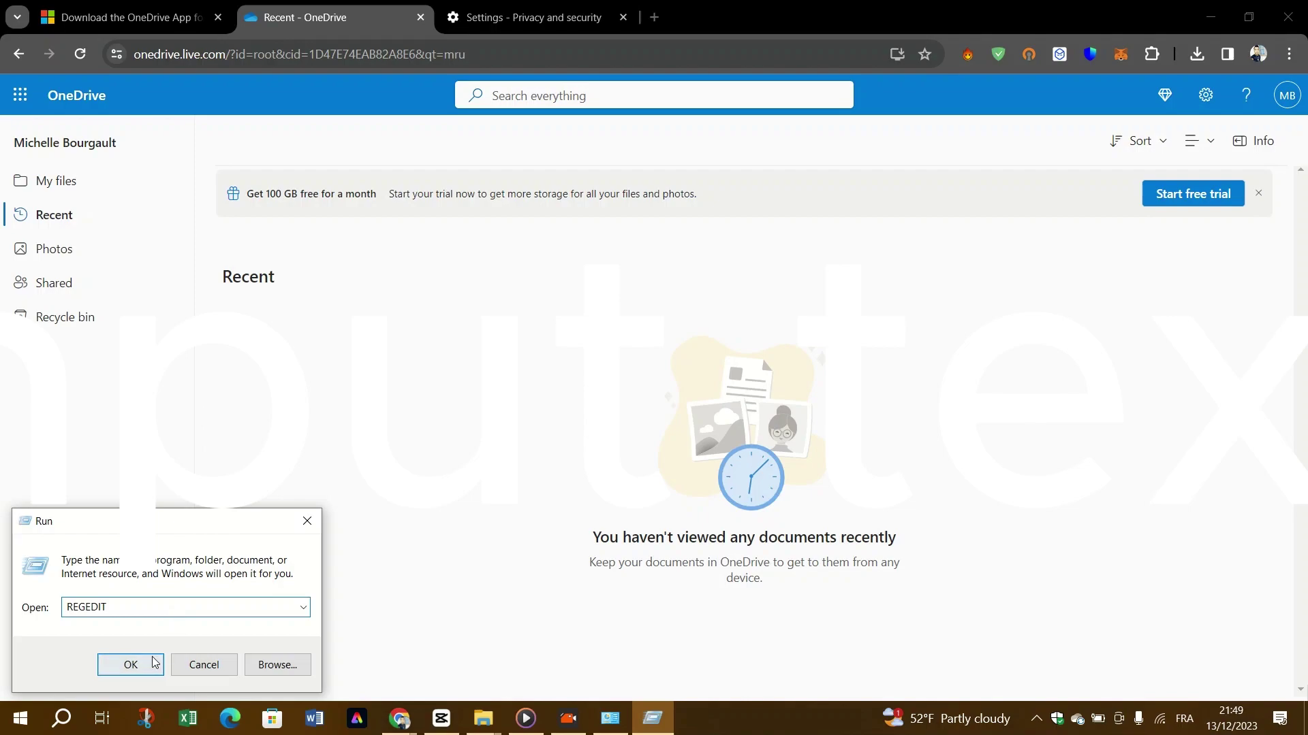
{"action": "left_click", "coordinate": [131, 665]}
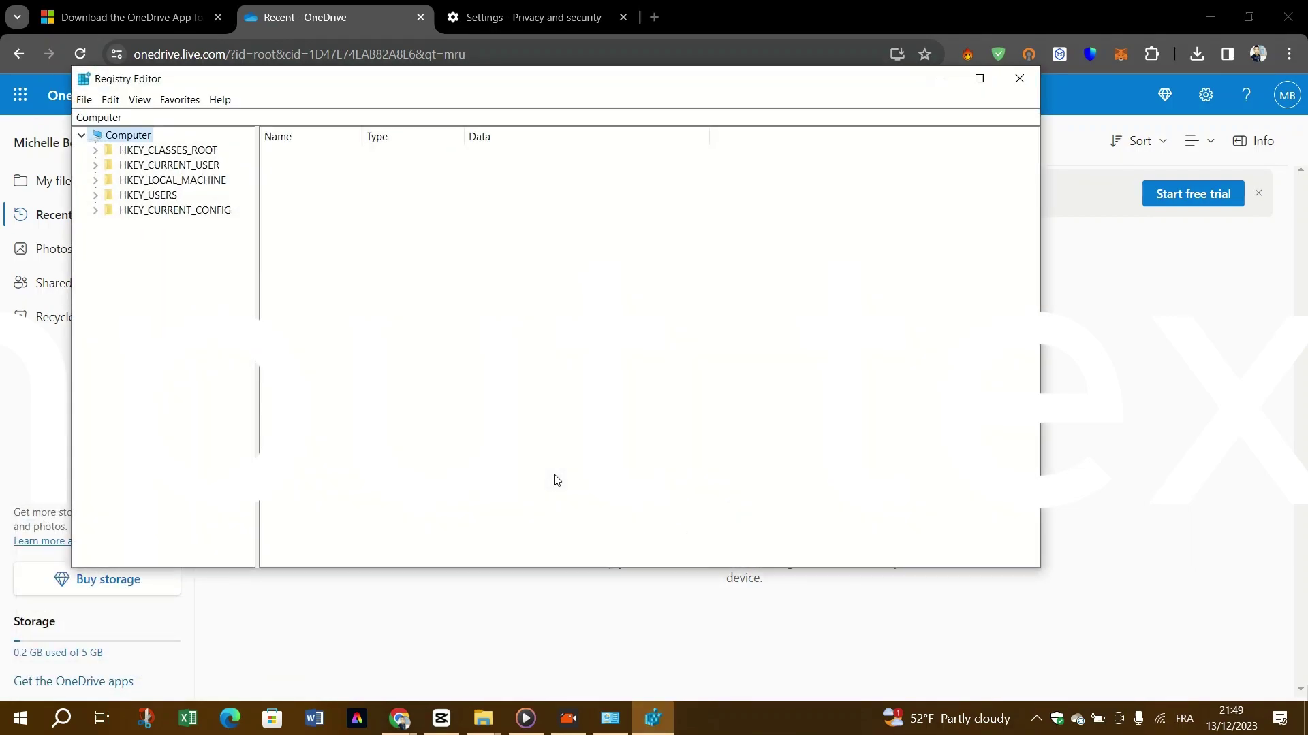
- Expand HKEY_CURRENT_USER and browse its Network, System, AppEvents, Console and Control Panel keys
{"action": "double_click", "coordinate": [197, 167]}
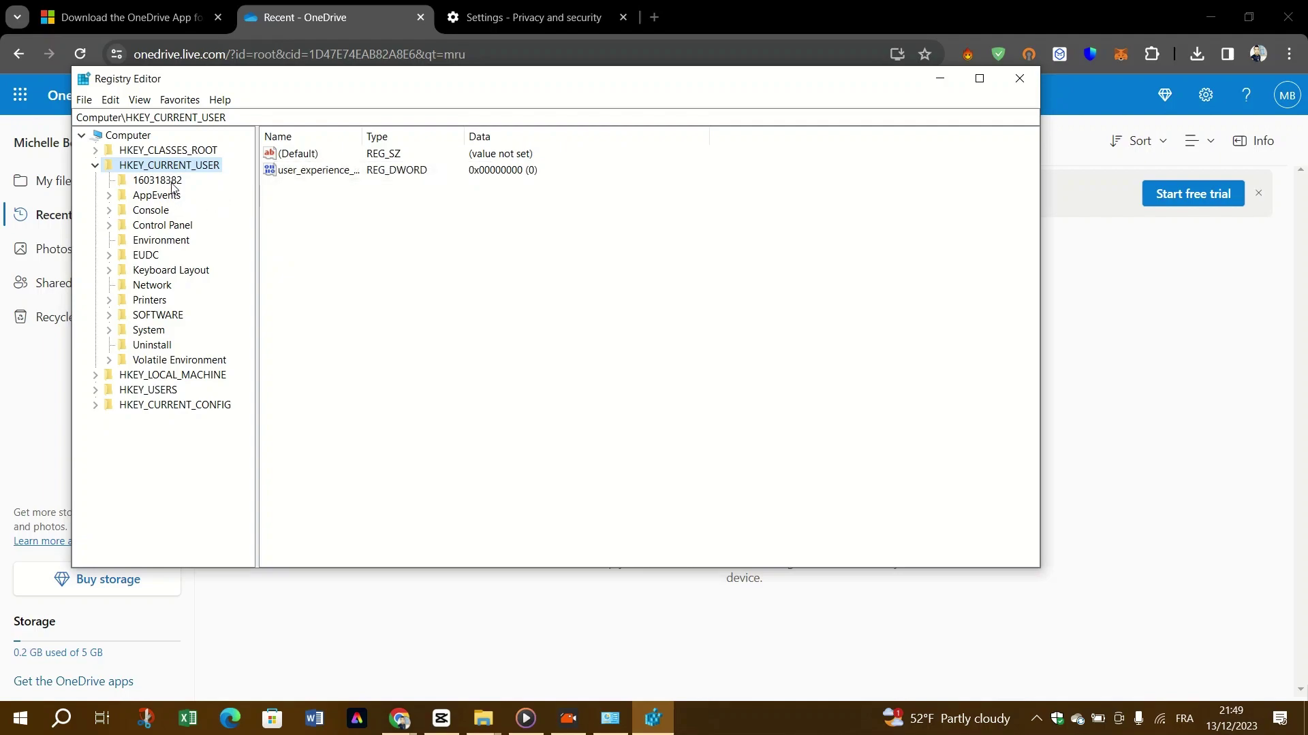
{"action": "left_click", "coordinate": [152, 287]}
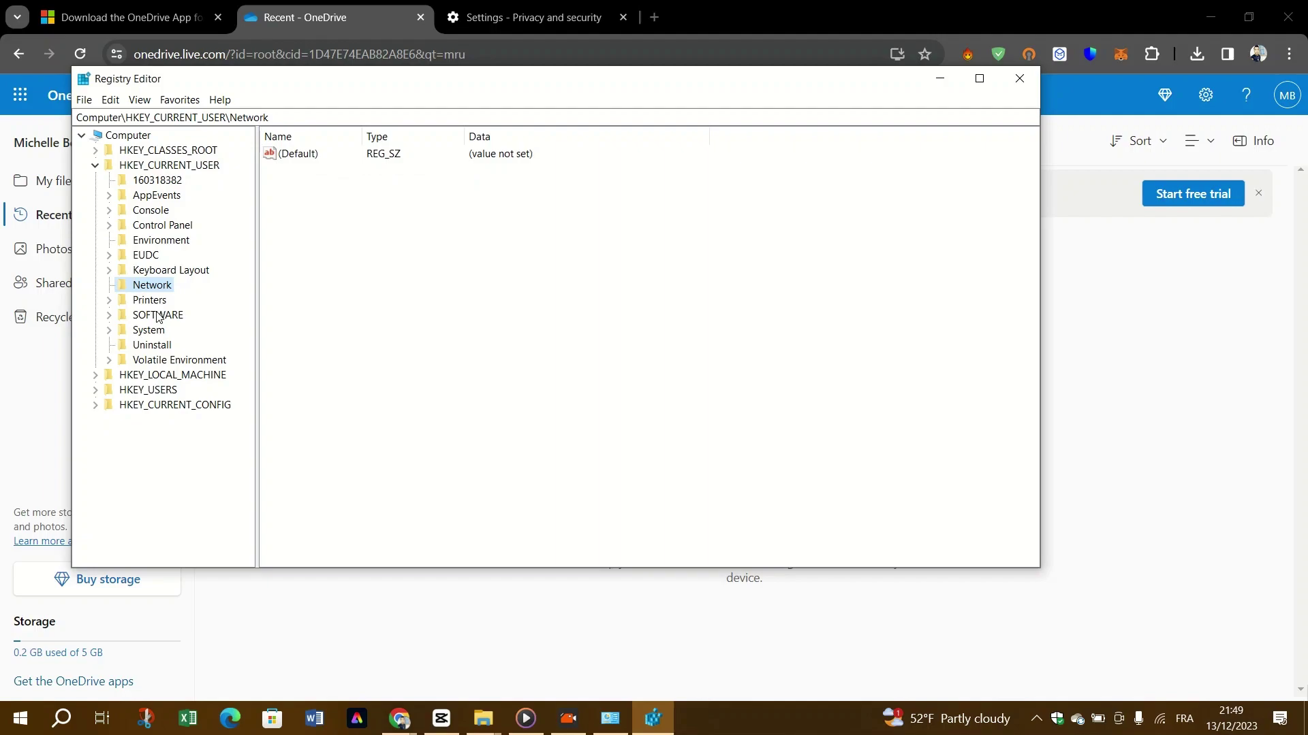
{"action": "double_click", "coordinate": [157, 332]}
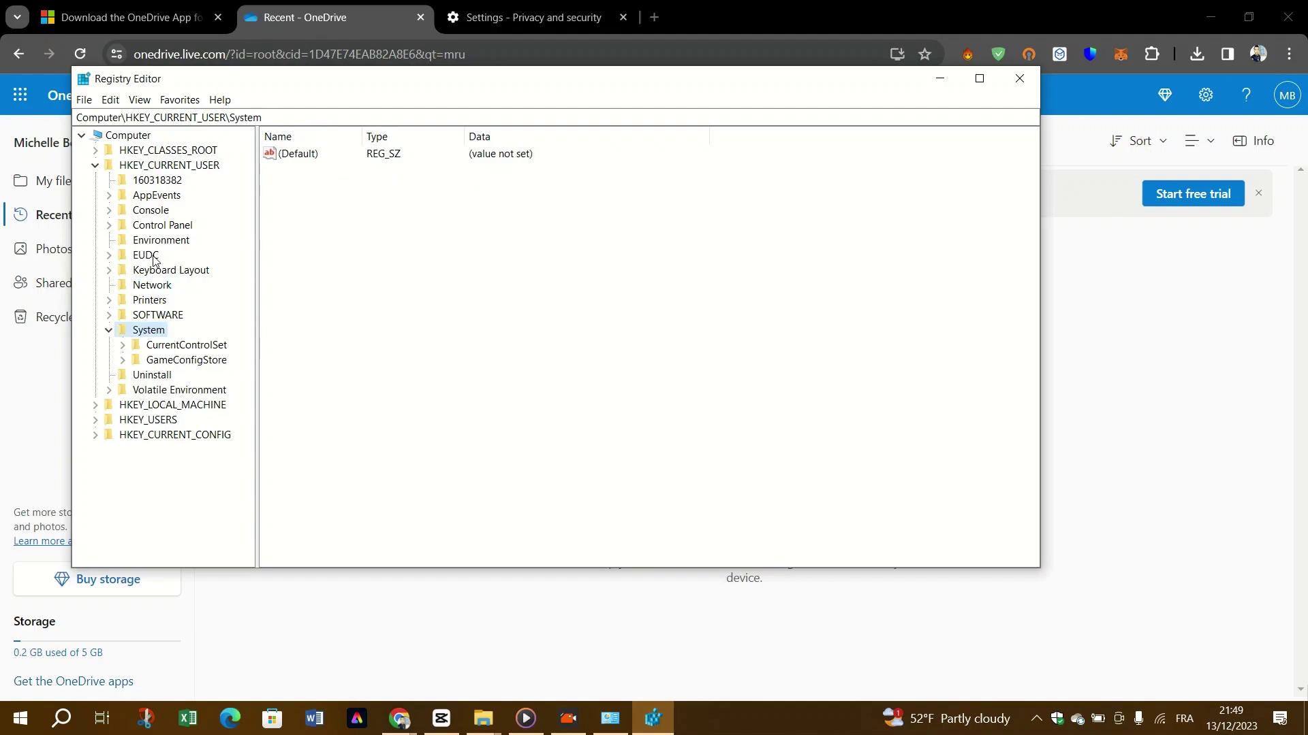
{"action": "double_click", "coordinate": [157, 197]}
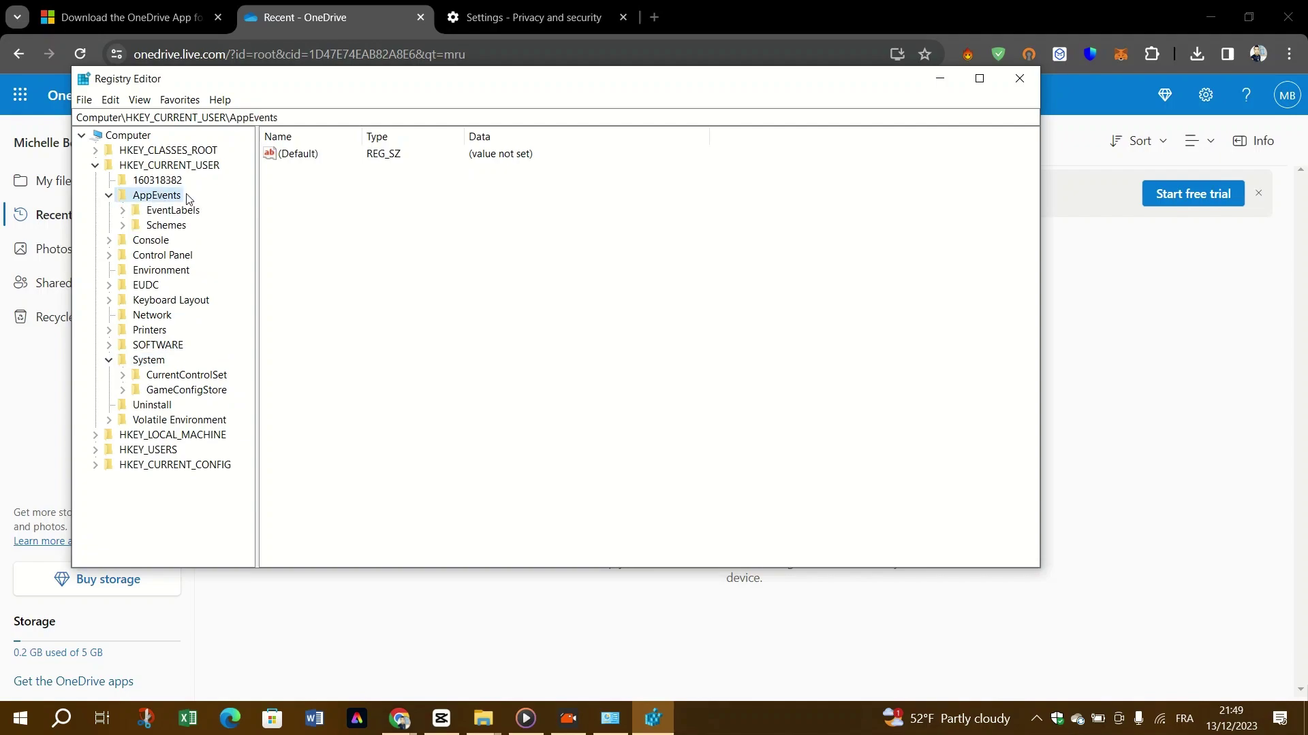
{"action": "double_click", "coordinate": [160, 242]}
{"action": "double_click", "coordinate": [163, 285]}
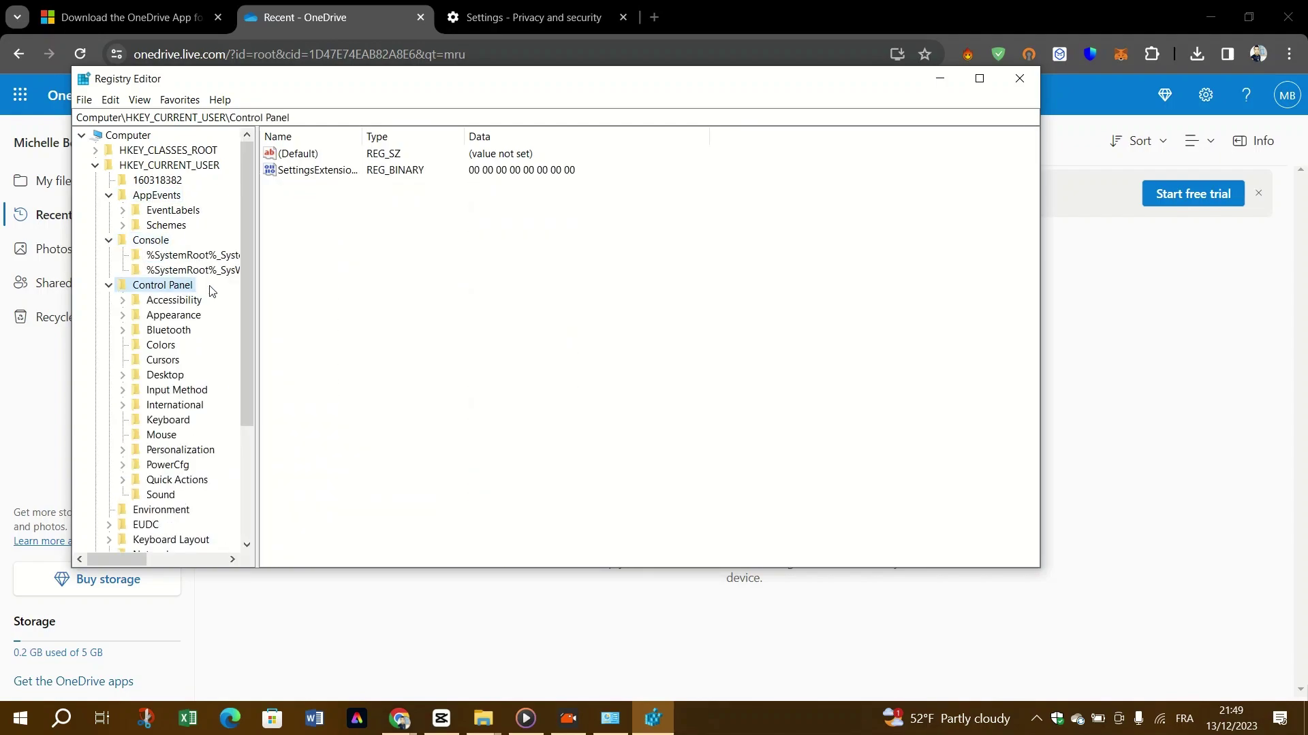
- Expand and select HKEY_CURRENT_USER\SOFTWARE, scrolling down to its vendor subkeys
{"action": "scroll", "coordinate": [213, 293], "scroll_direction": "down", "scroll_amount": 4}
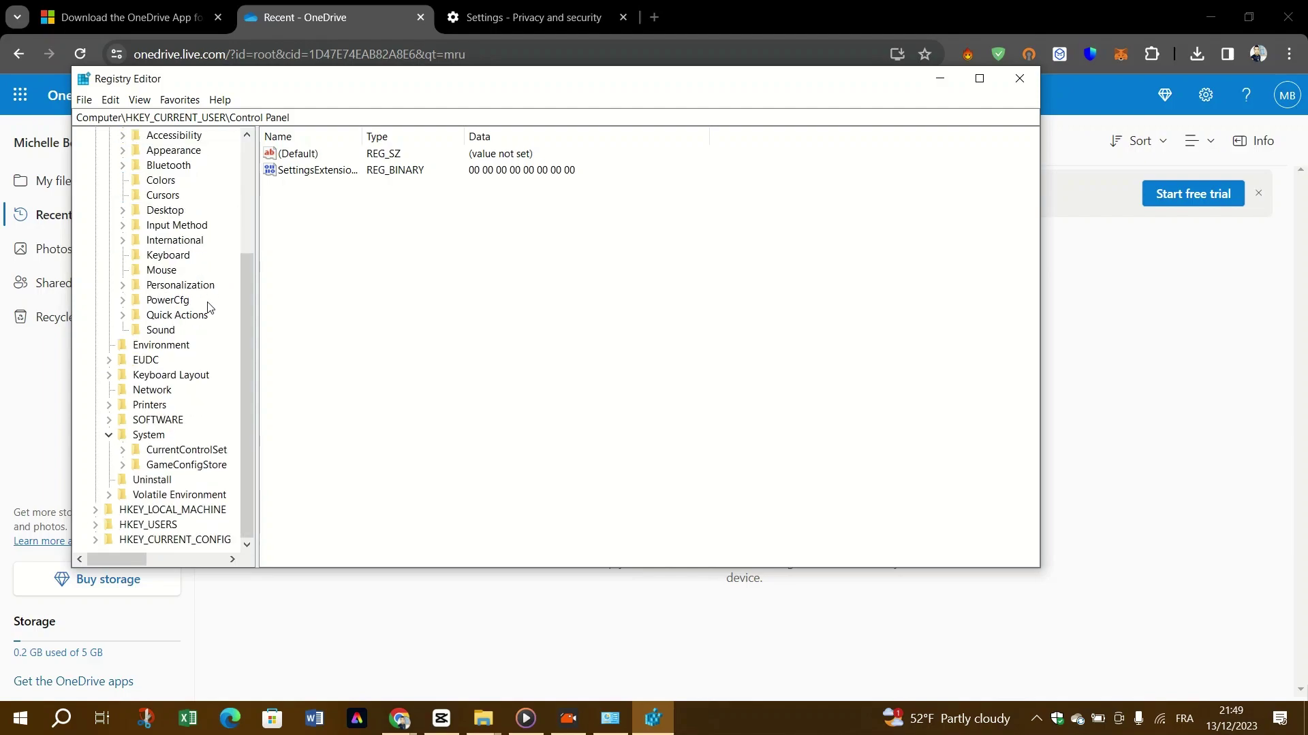
{"action": "left_click", "coordinate": [152, 390]}
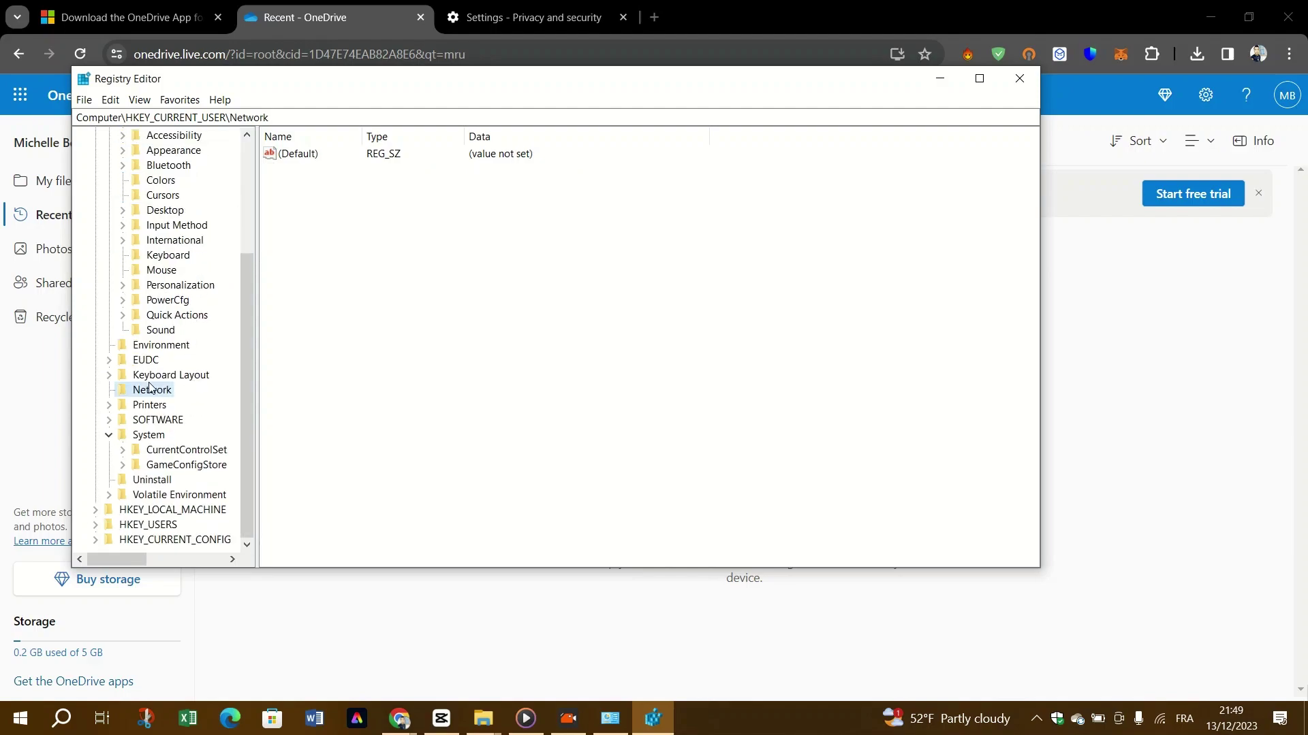
{"action": "left_click", "coordinate": [108, 420]}
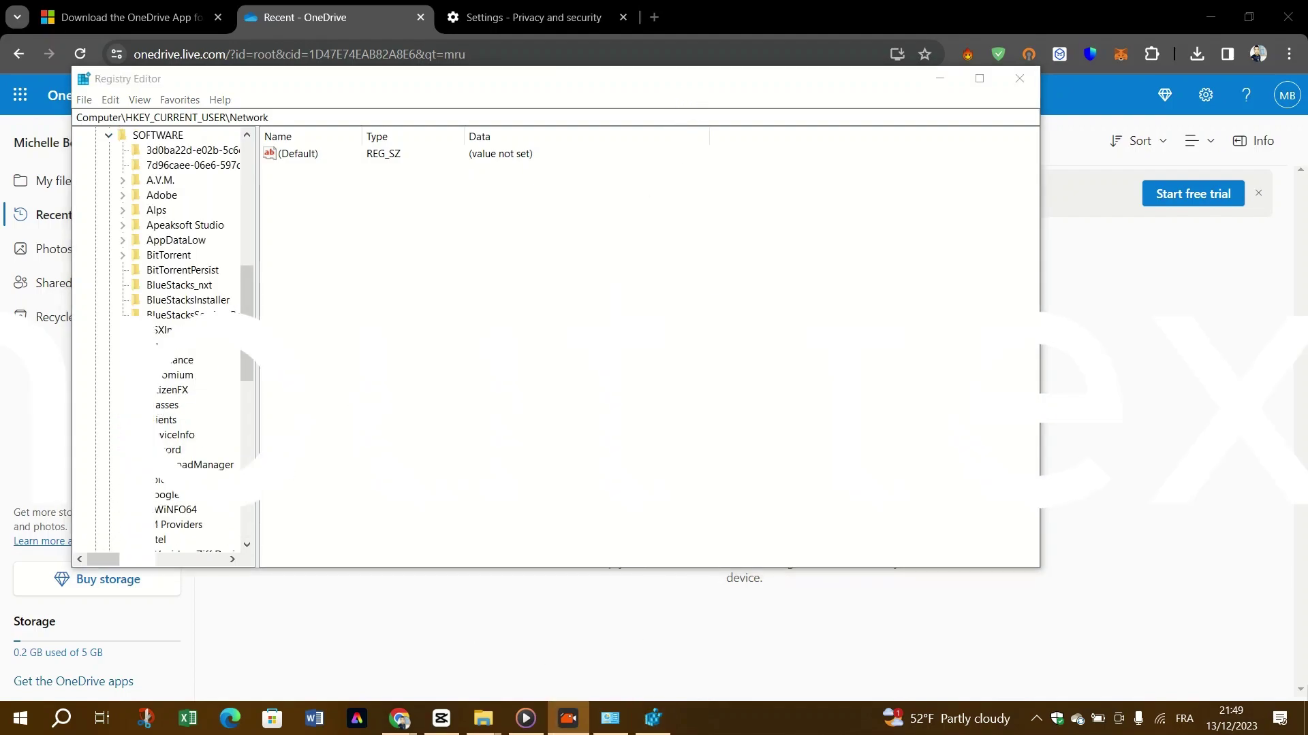
{"action": "scroll", "coordinate": [159, 394], "scroll_direction": "up", "scroll_amount": 7}
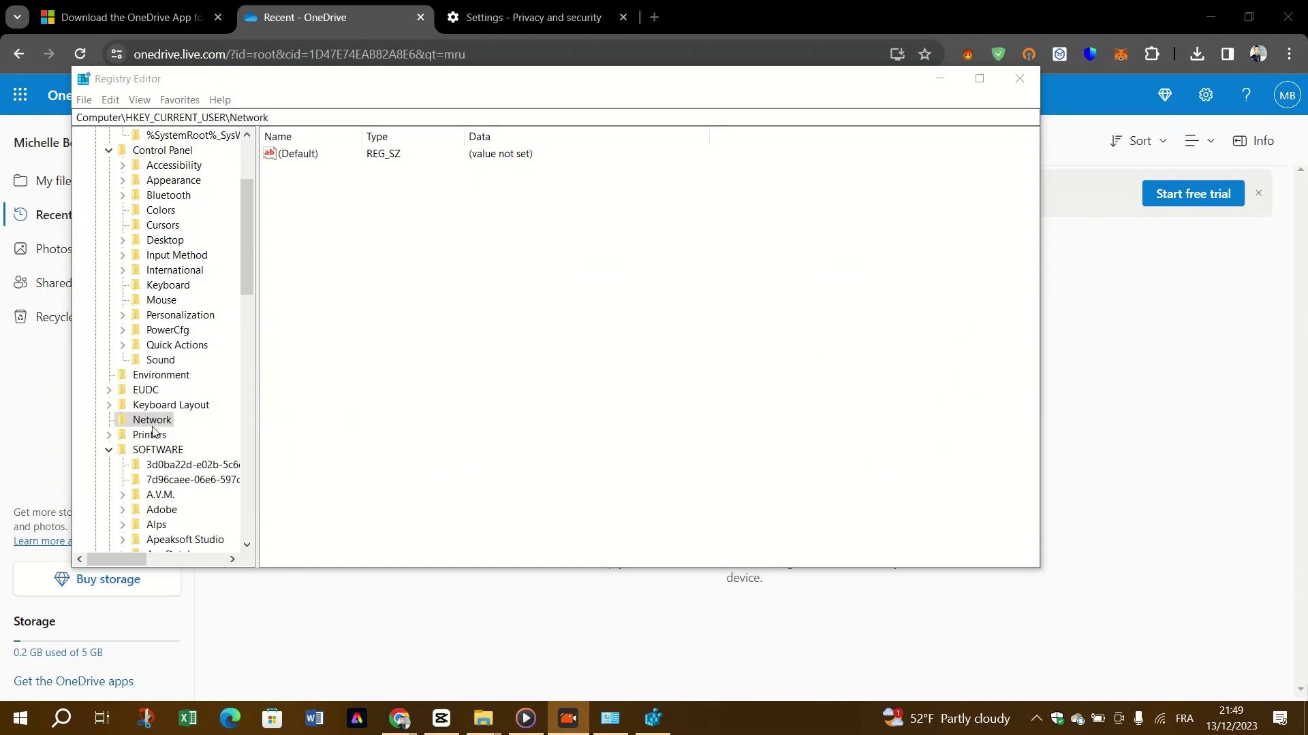
{"action": "left_click", "coordinate": [159, 450]}
{"action": "scroll", "coordinate": [184, 453], "scroll_direction": "down", "scroll_amount": 9}
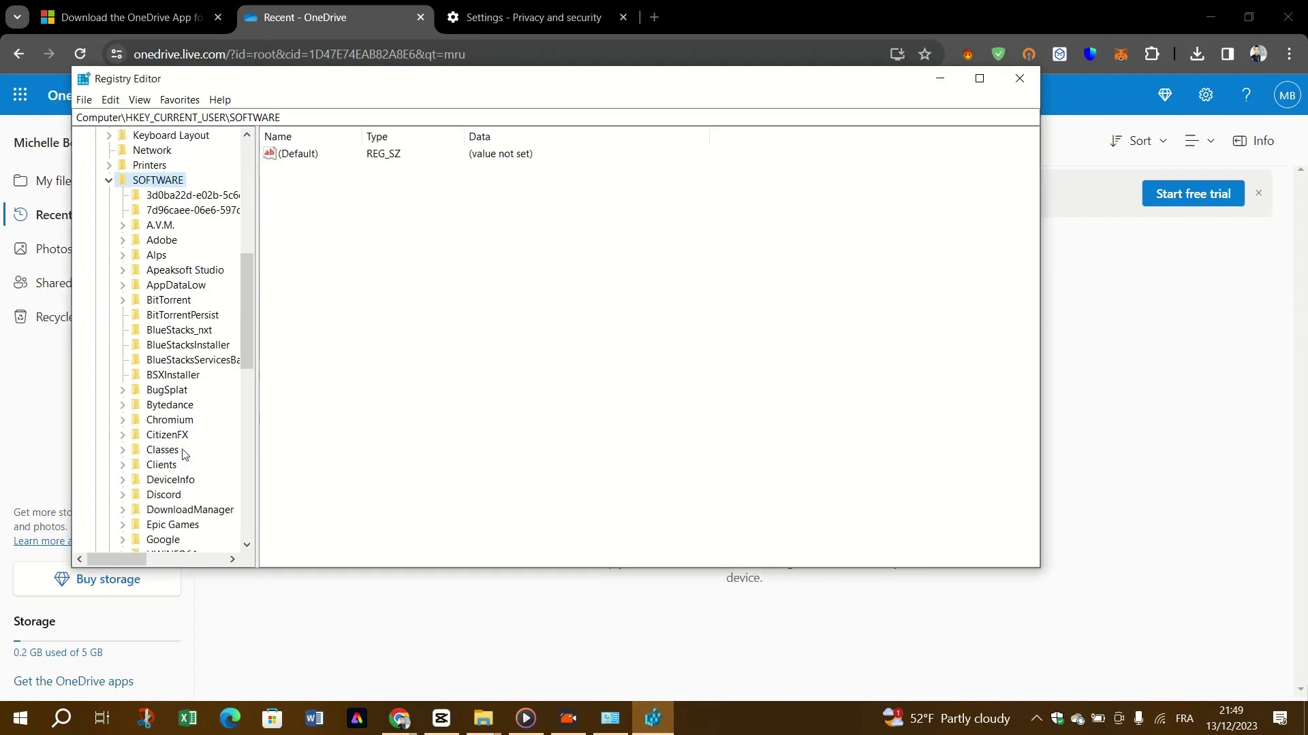
{"action": "scroll", "coordinate": [170, 403], "scroll_direction": "down", "scroll_amount": 3}
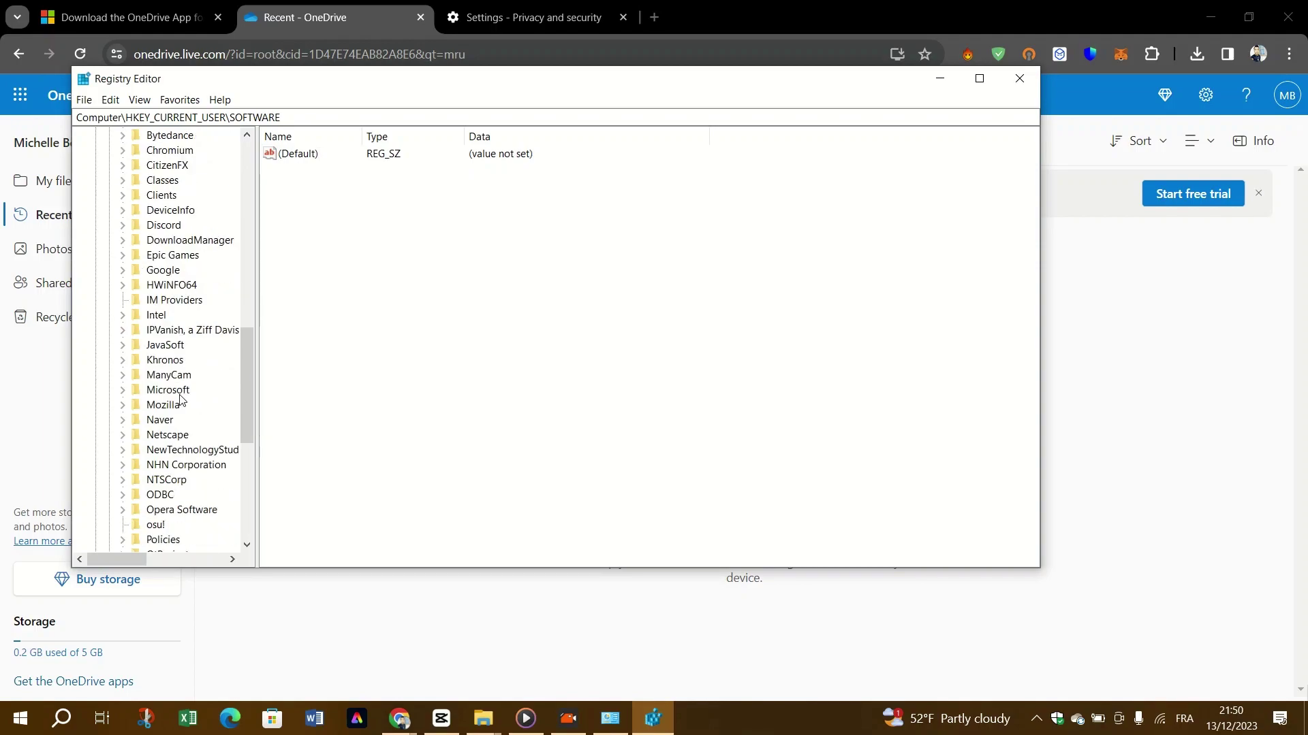
- Open SOFTWARE\Microsoft\OneDrive and review its registry values, then switch back to Chrome
{"action": "double_click", "coordinate": [175, 388]}
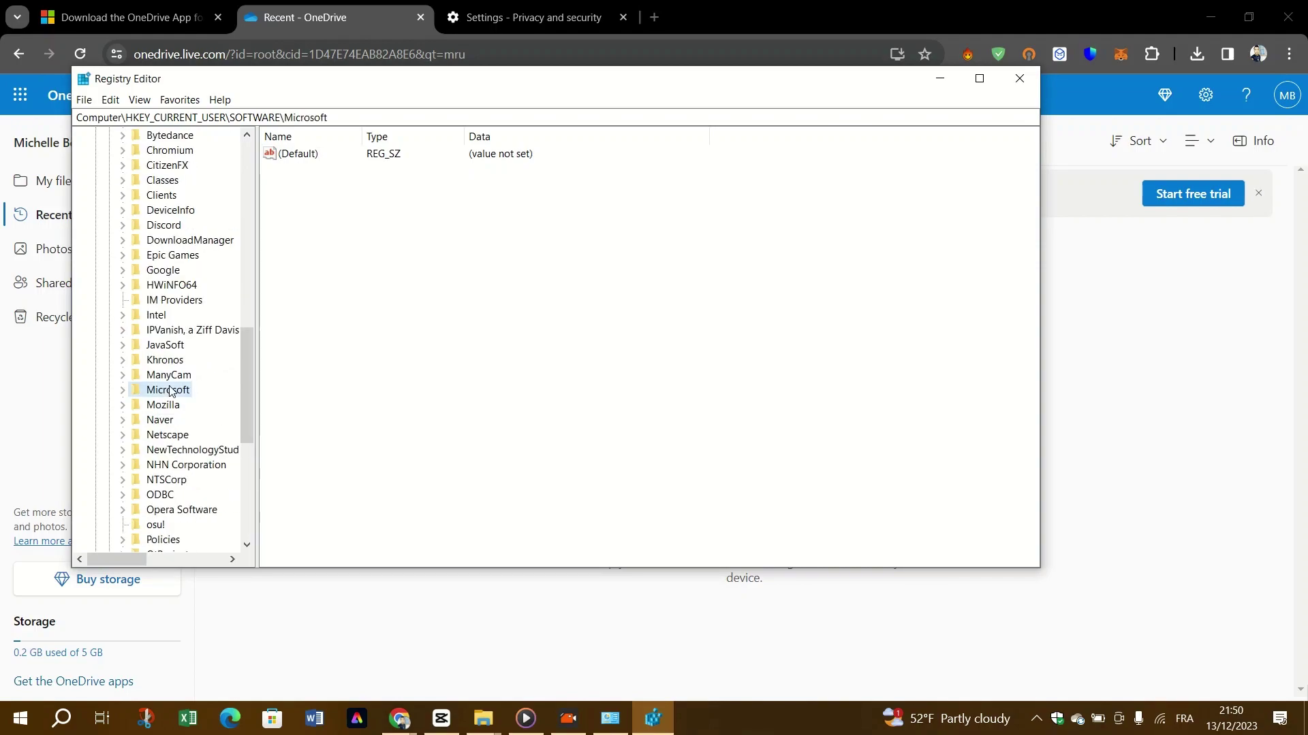
{"action": "scroll", "coordinate": [200, 400], "scroll_direction": "down", "scroll_amount": 6}
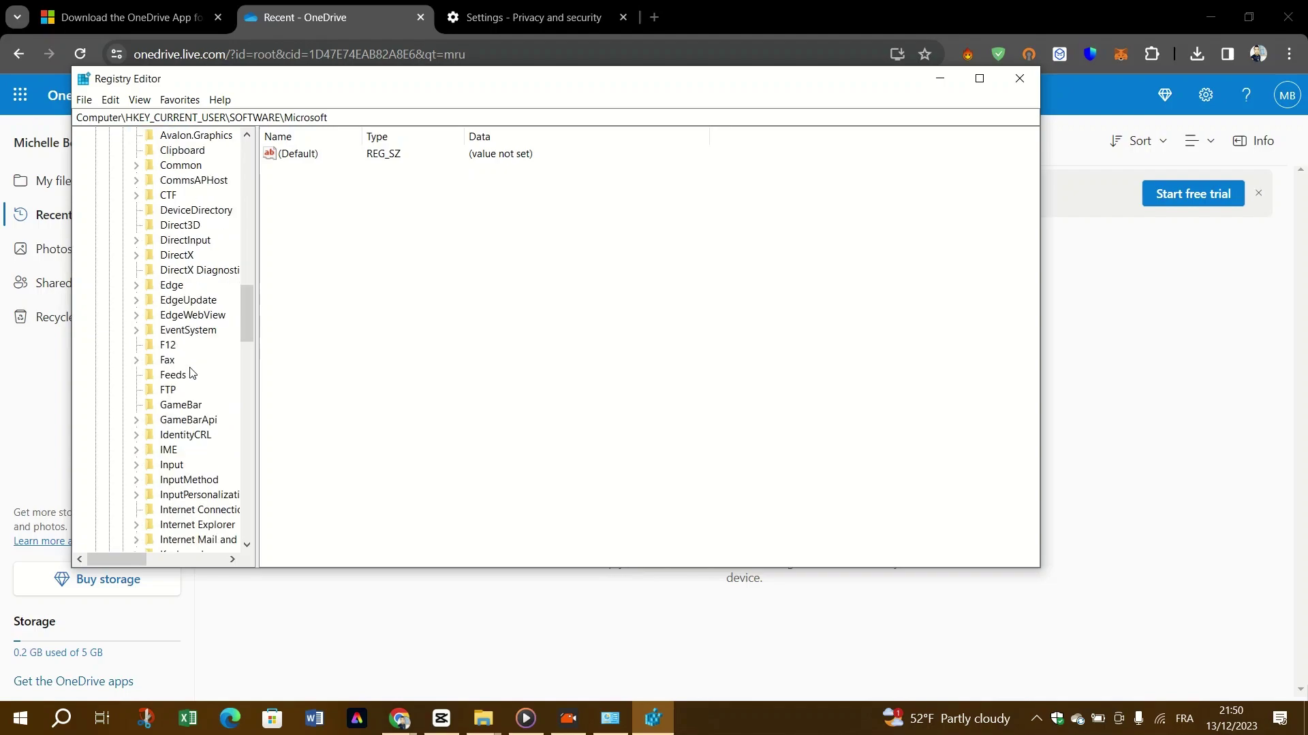
{"action": "scroll", "coordinate": [204, 377], "scroll_direction": "down", "scroll_amount": 7}
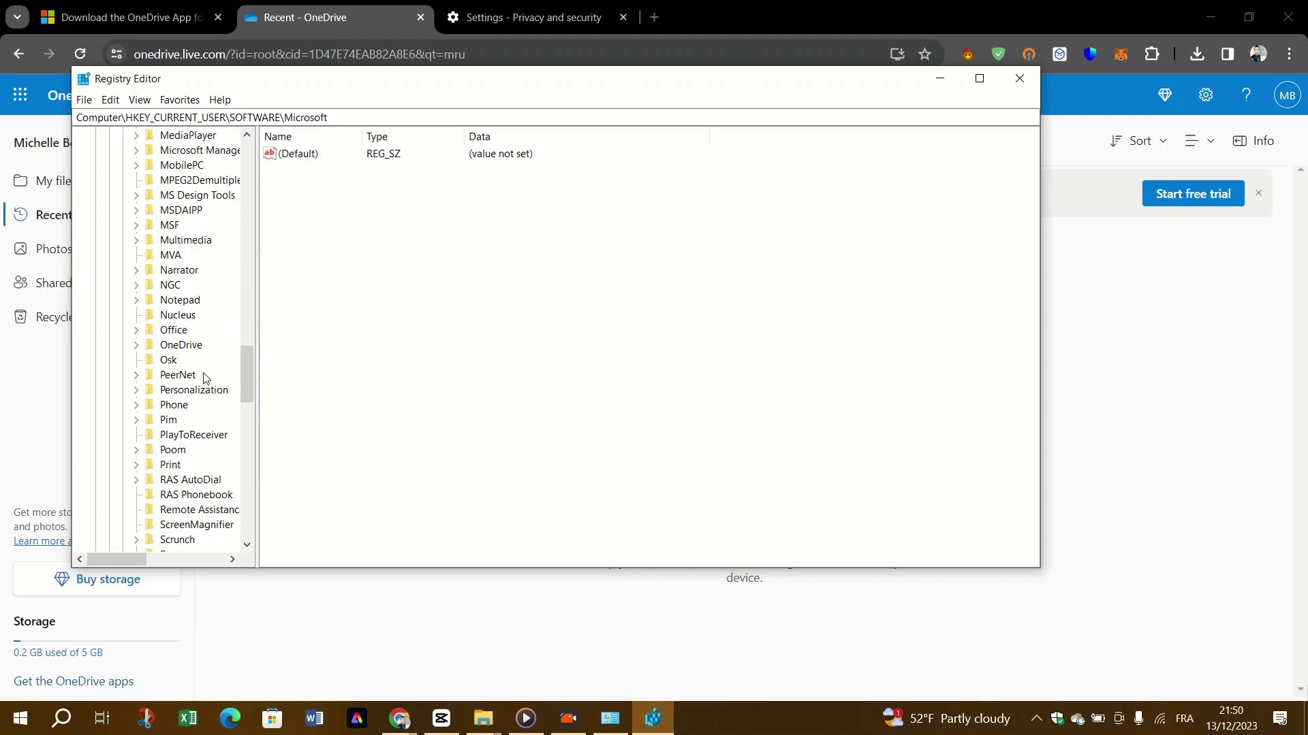
{"action": "double_click", "coordinate": [176, 349]}
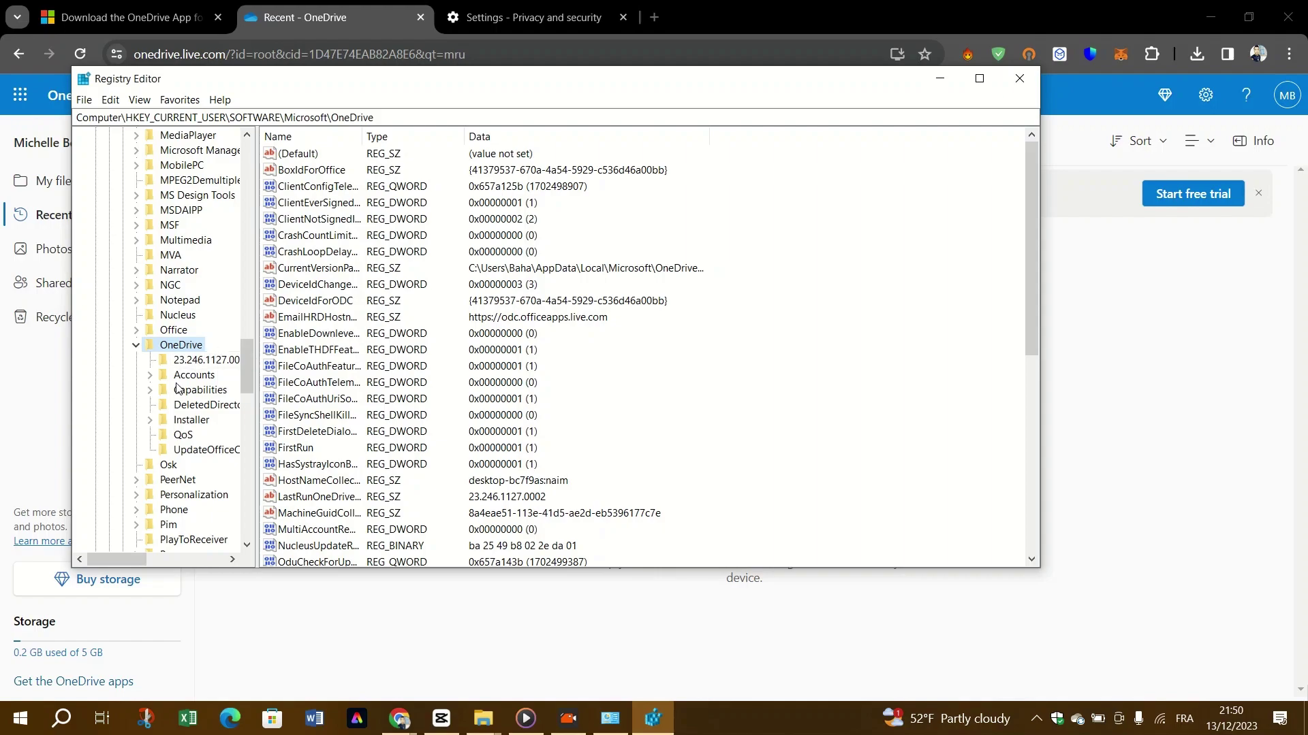
{"action": "scroll", "coordinate": [175, 388], "scroll_direction": "up", "scroll_amount": 6}
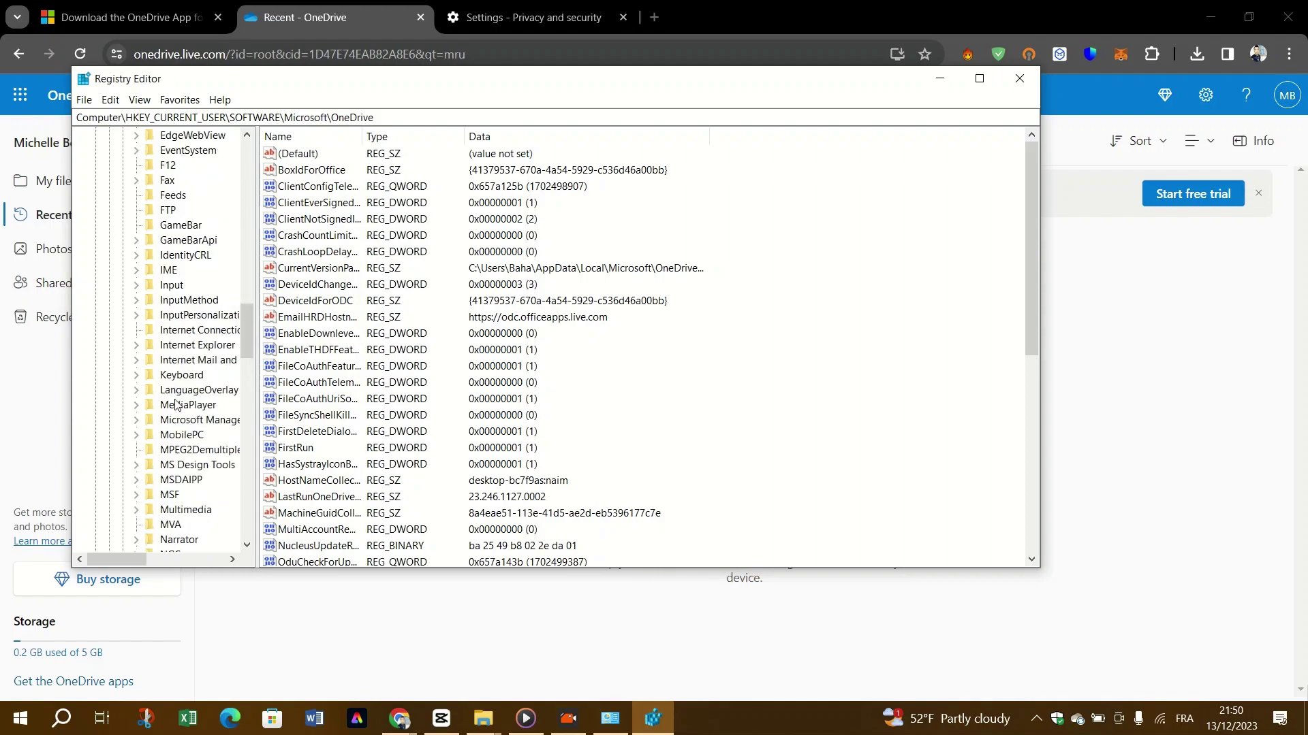
{"action": "scroll", "coordinate": [176, 405], "scroll_direction": "up", "scroll_amount": 4}
{"action": "scroll", "coordinate": [176, 405], "scroll_direction": "down", "scroll_amount": 6}
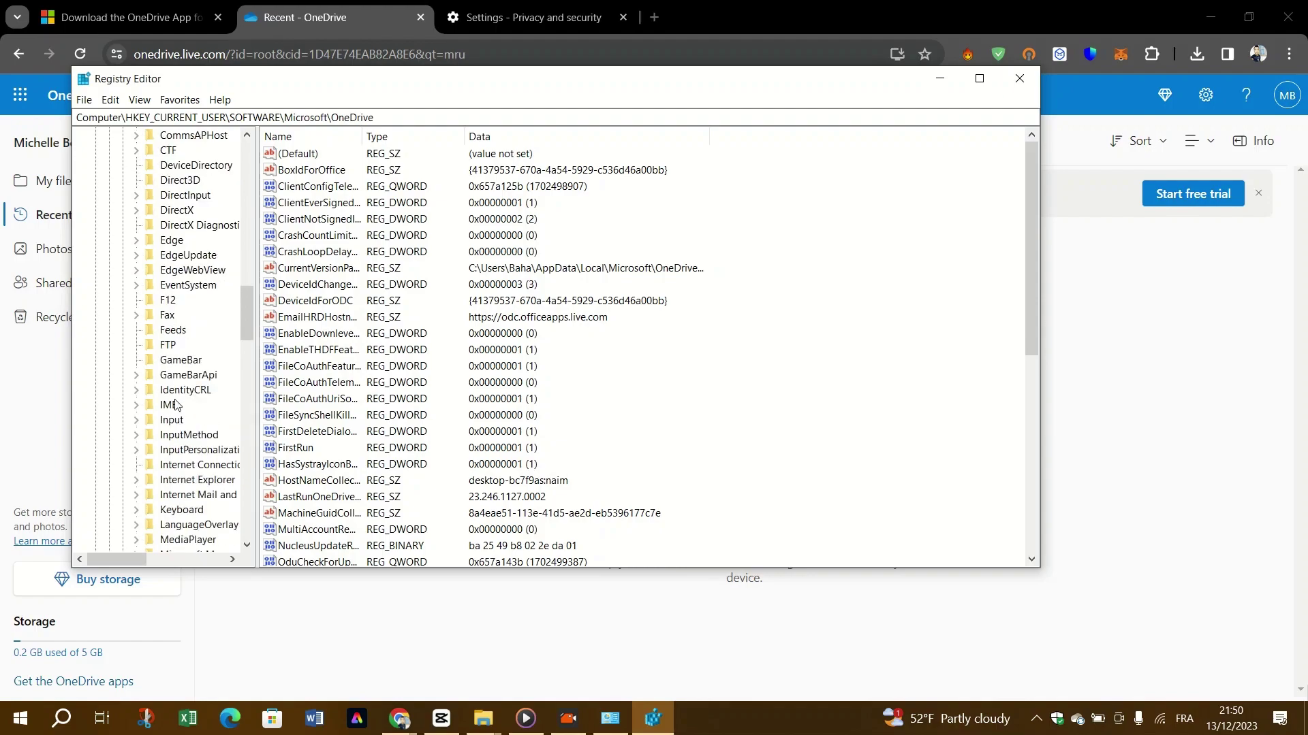
{"action": "scroll", "coordinate": [218, 390], "scroll_direction": "down", "scroll_amount": 4}
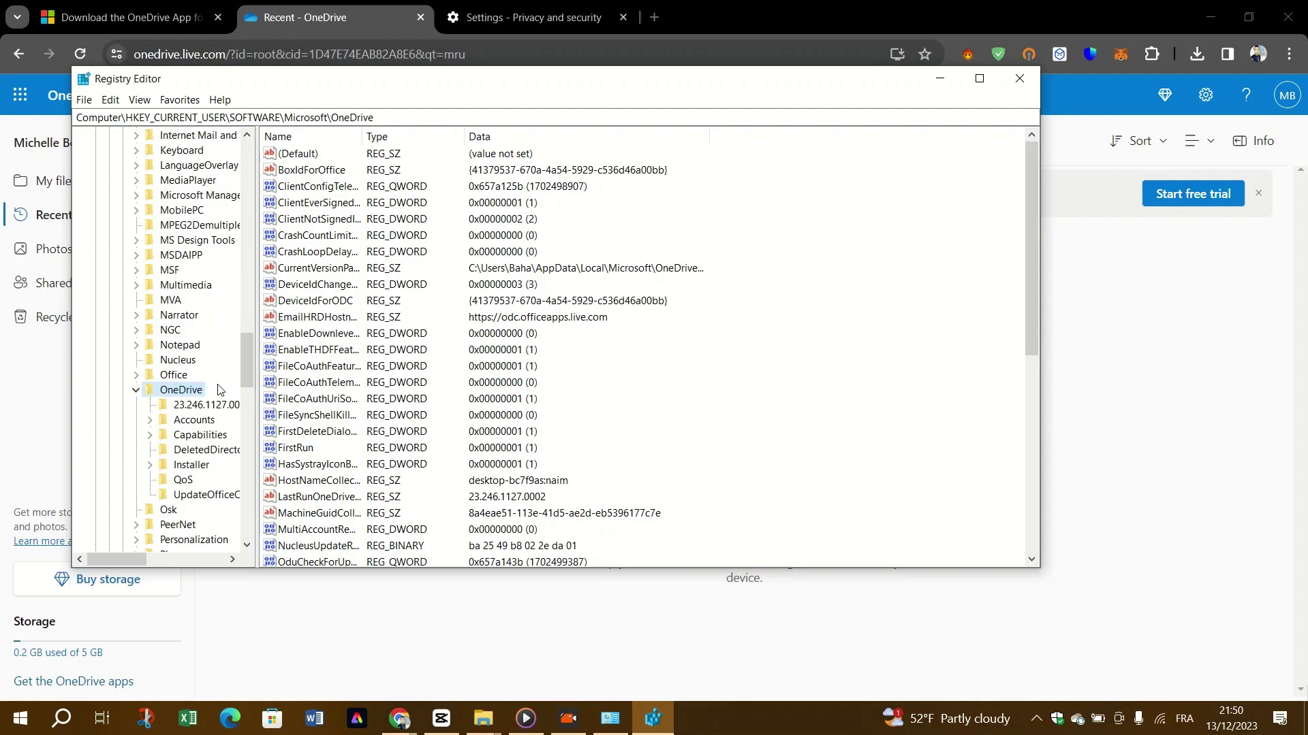
{"action": "scroll", "coordinate": [218, 390], "scroll_direction": "down", "scroll_amount": 4}
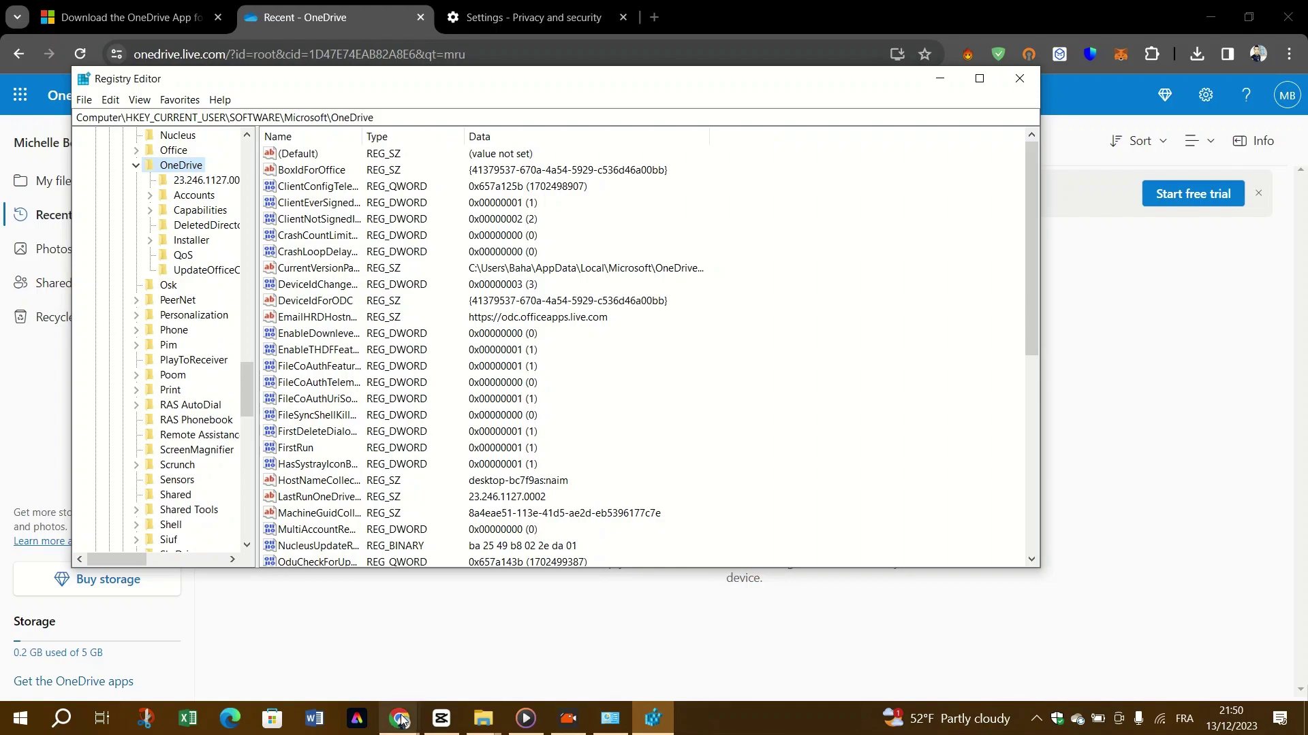
{"action": "left_click", "coordinate": [412, 722]}
- Search the web for 'MICROSOFT SERVER STATUS' and open Microsoft's Service Status result
{"action": "left_click", "coordinate": [492, 651]}
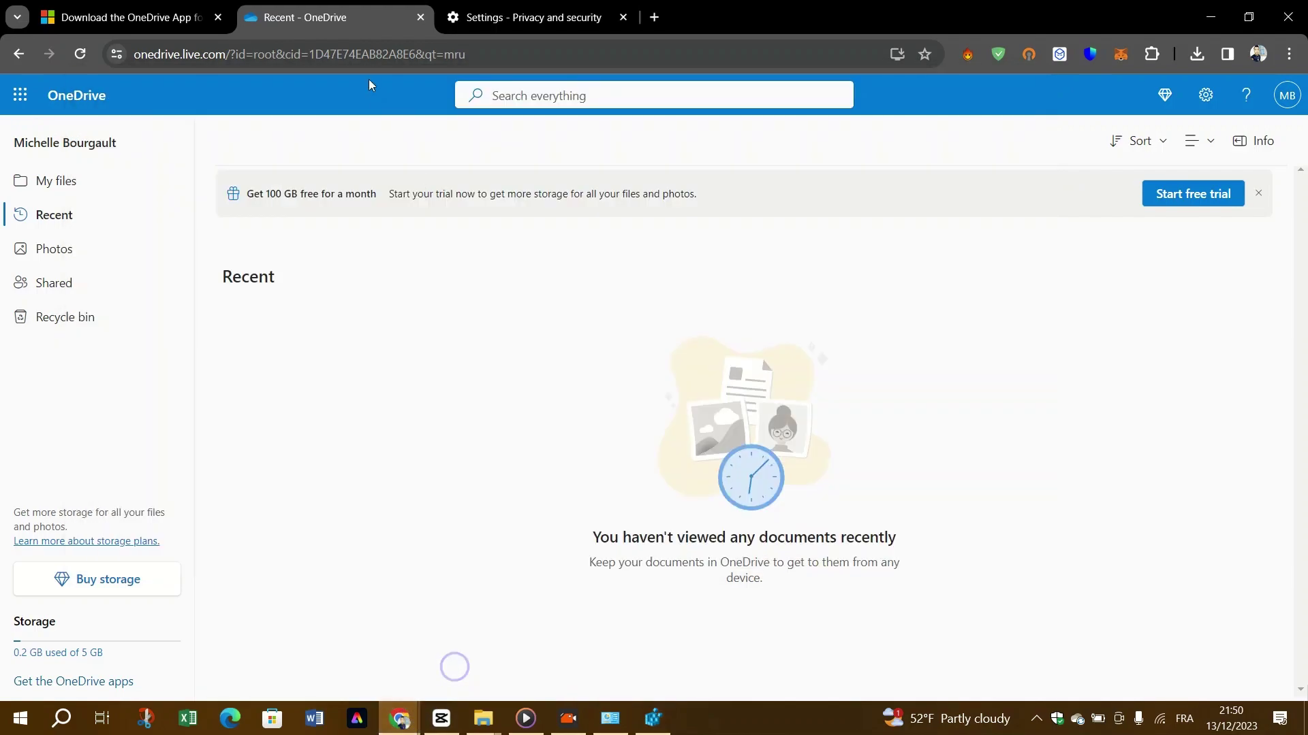
{"action": "left_click", "coordinate": [524, 17]}
{"action": "left_click", "coordinate": [531, 49]}
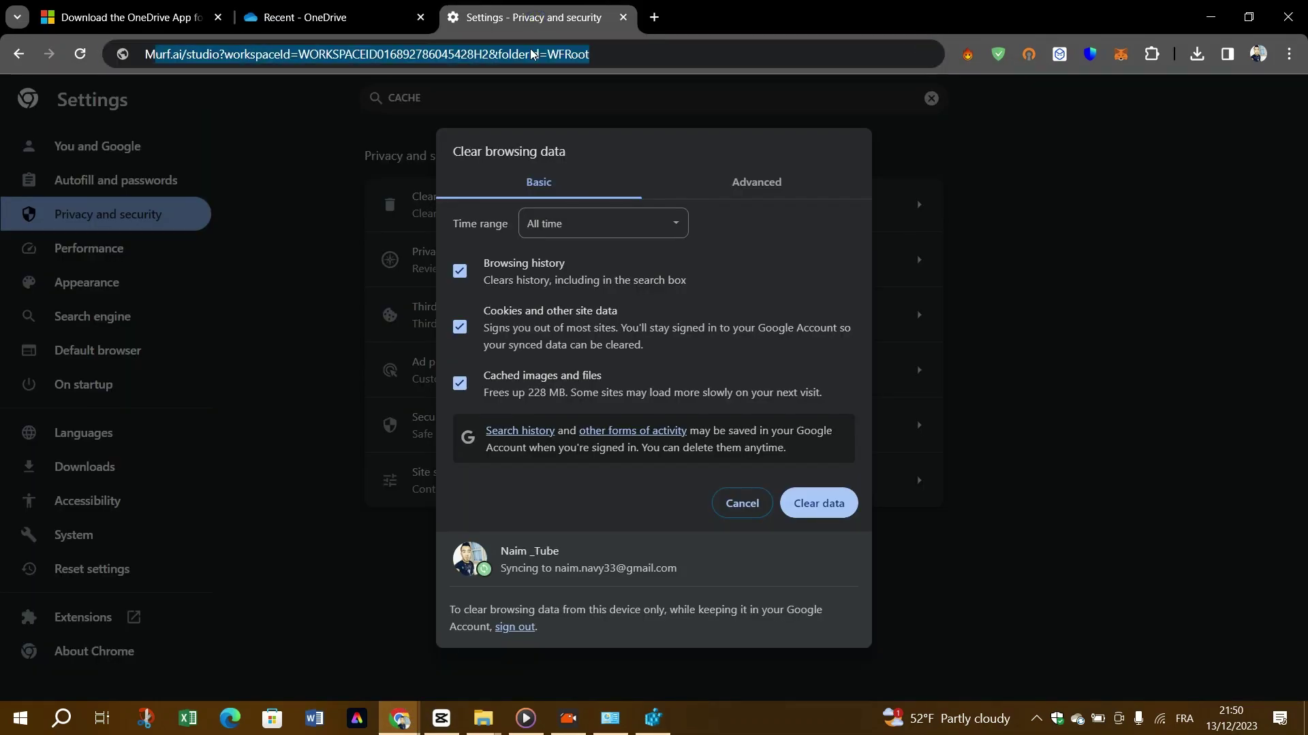
{"action": "type", "text": "MICROSOFT"}
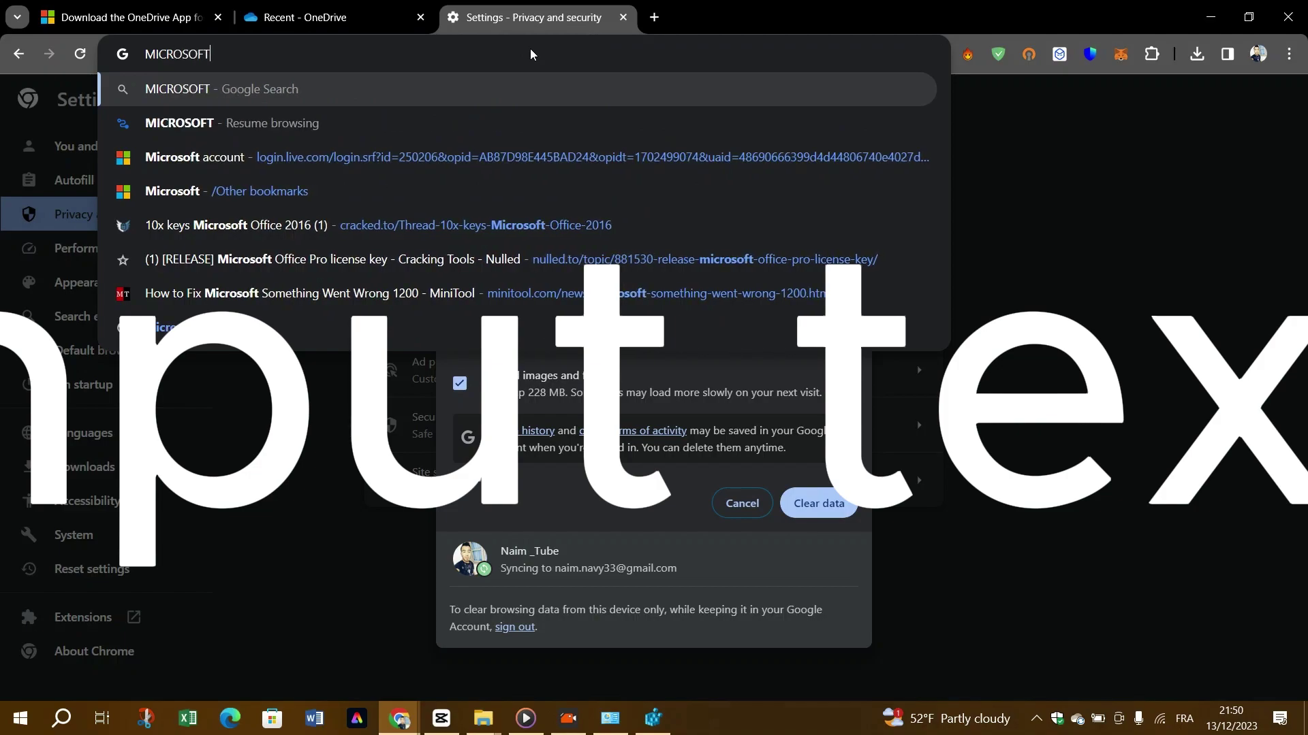
{"action": "type", "text": " SERVER STATUS"}
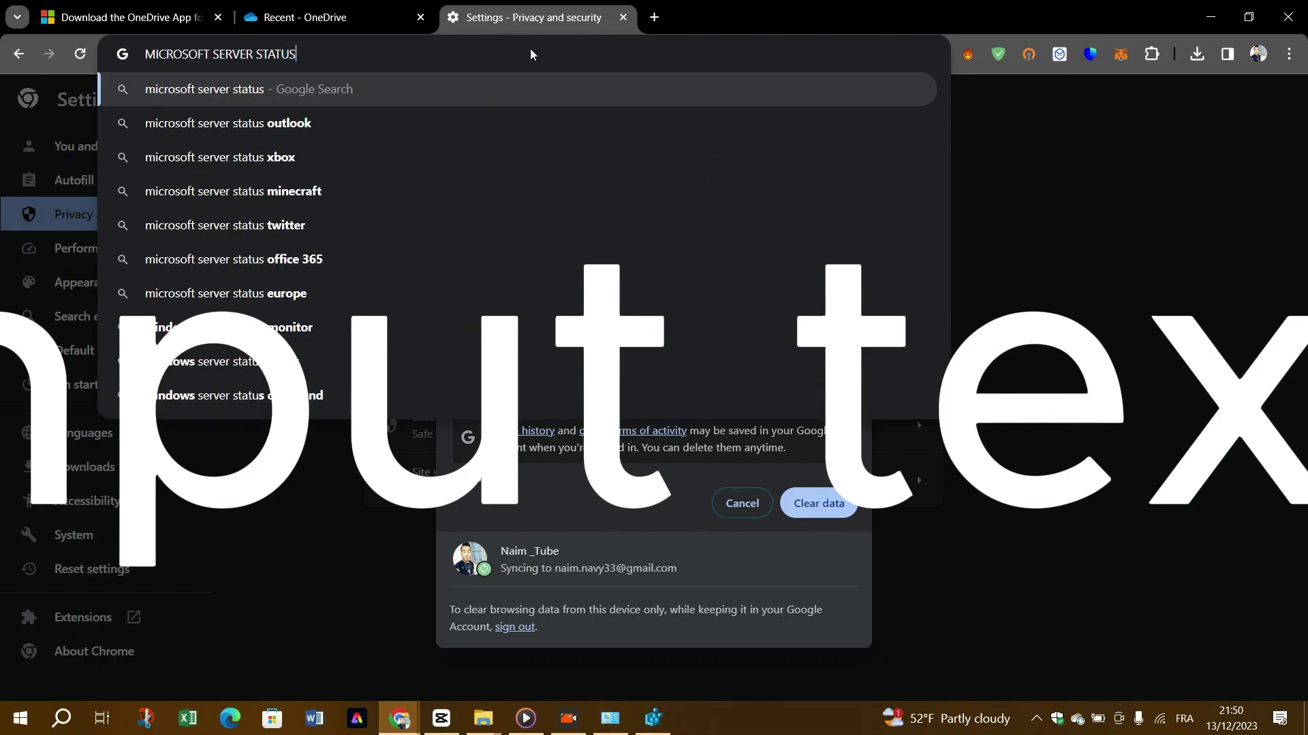
{"action": "key", "text": "Return"}
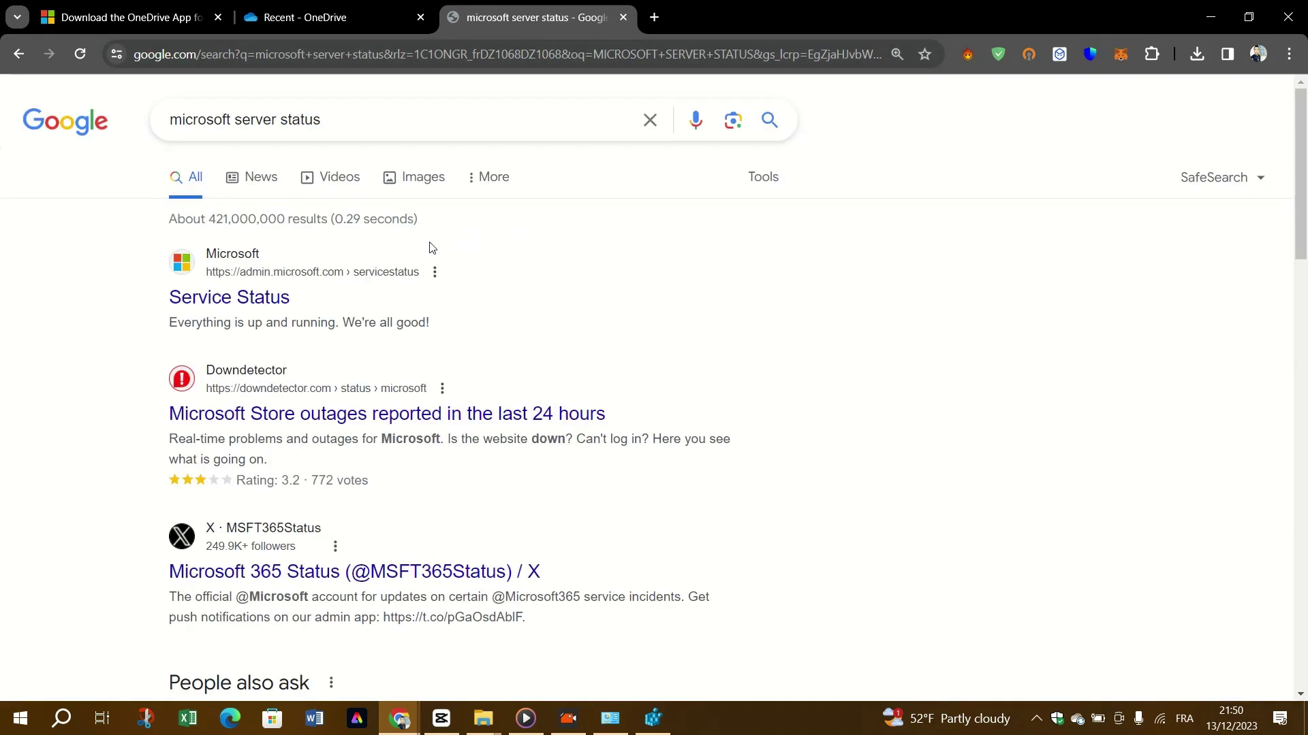
{"action": "left_click", "coordinate": [248, 300]}
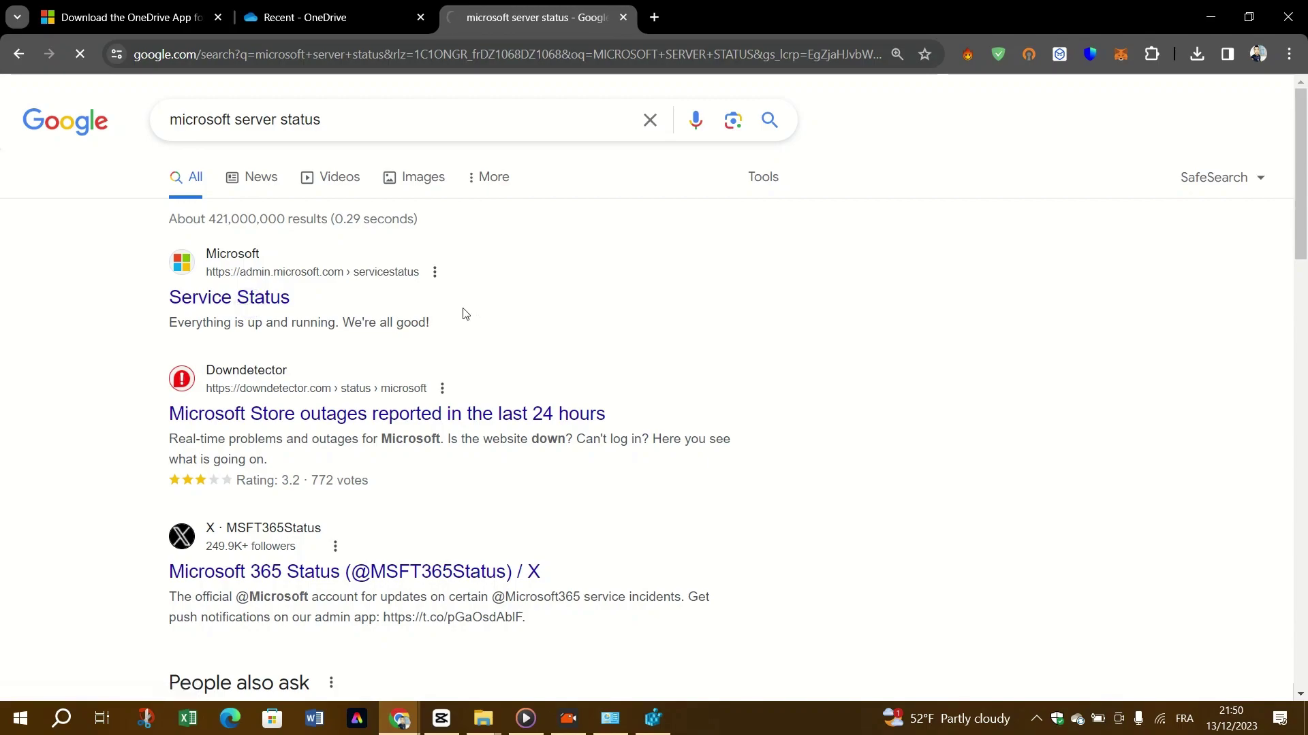